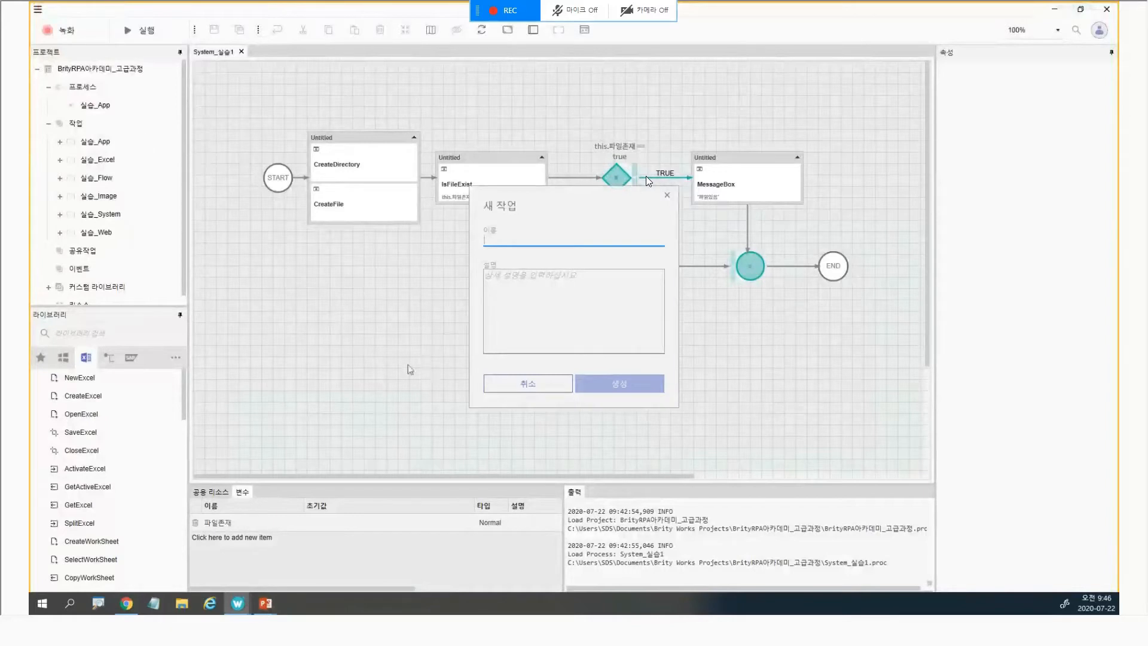
- Cancel the creation of the new task
click(512, 385)
right_click(82, 126)
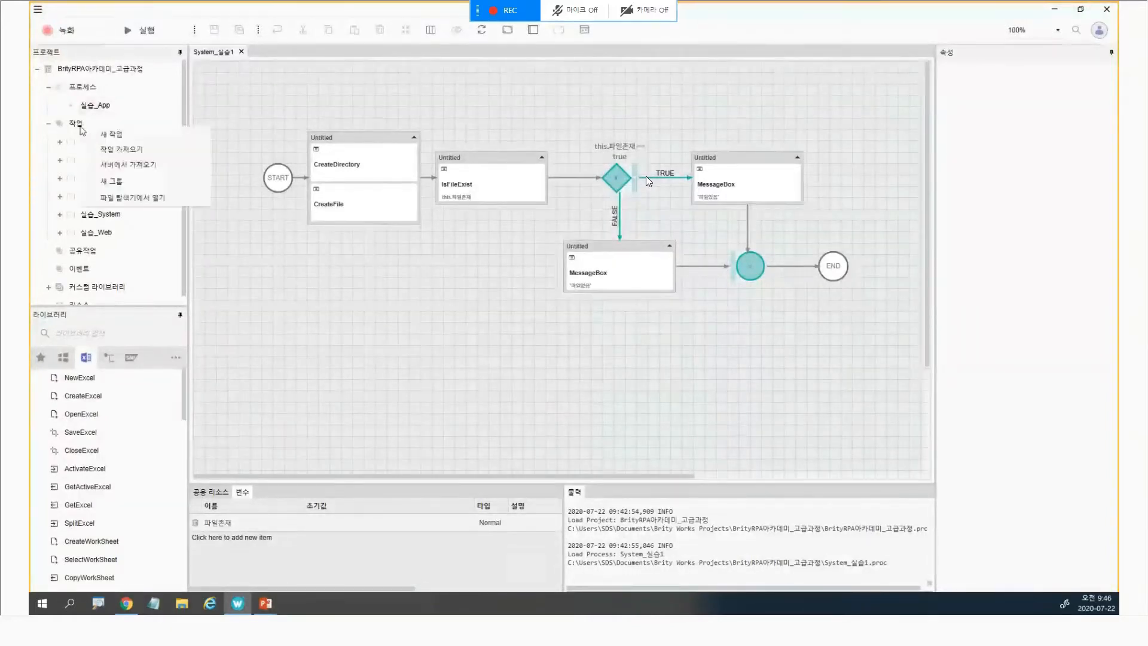
click(257, 270)
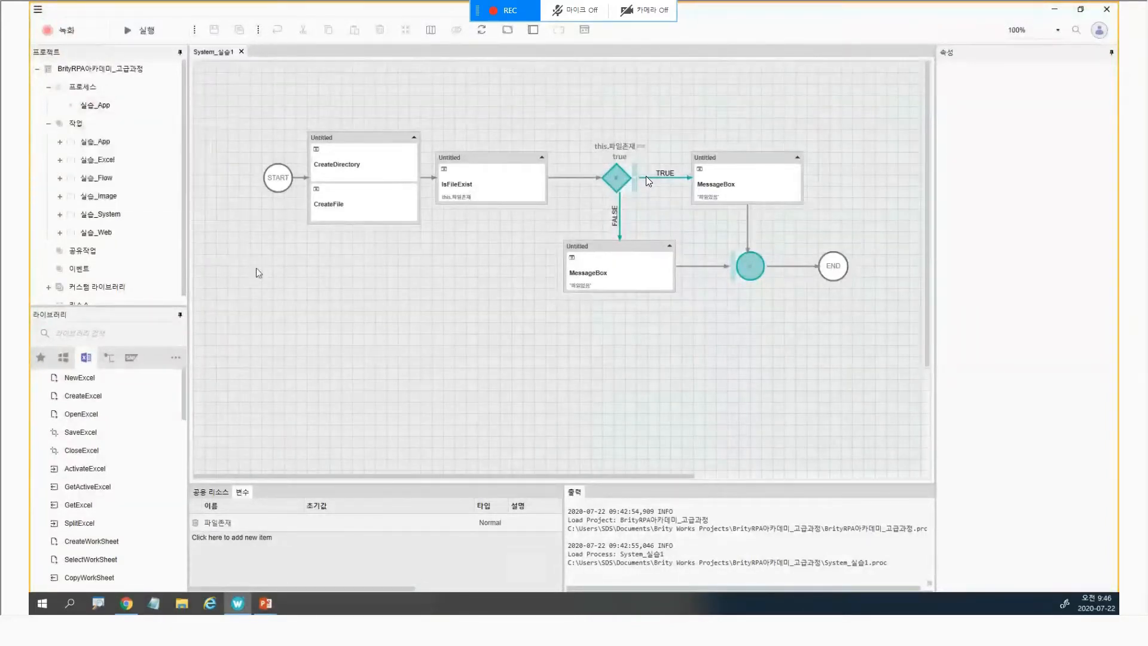
- Create a new group named 심화_app under the project's 작업 node
right_click(77, 125)
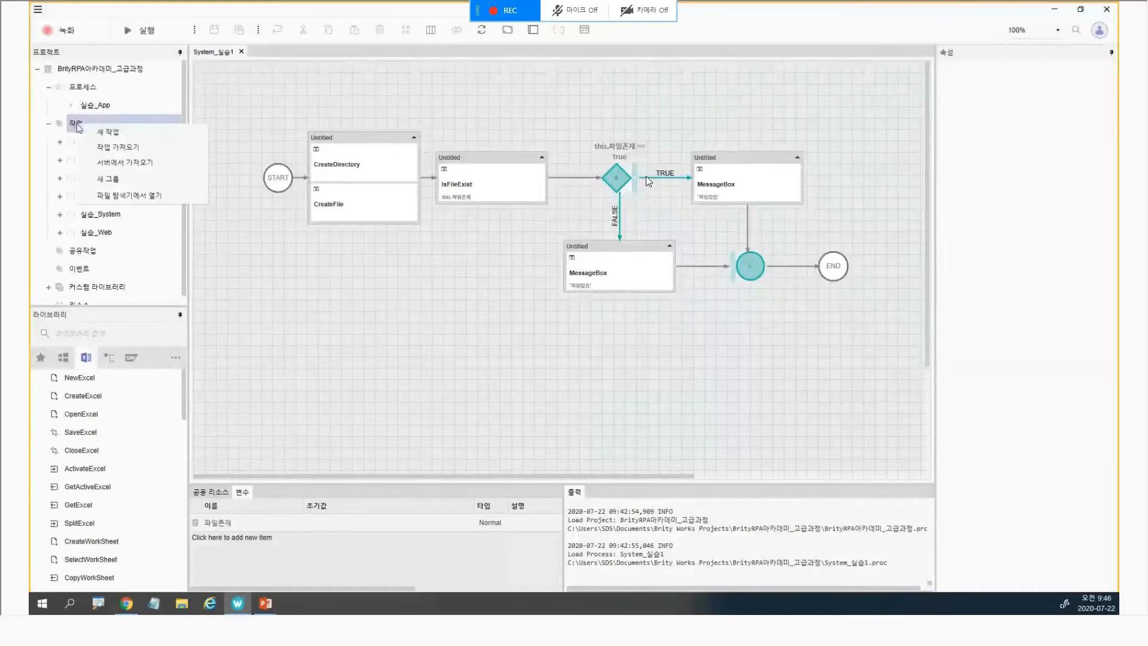
click(120, 180)
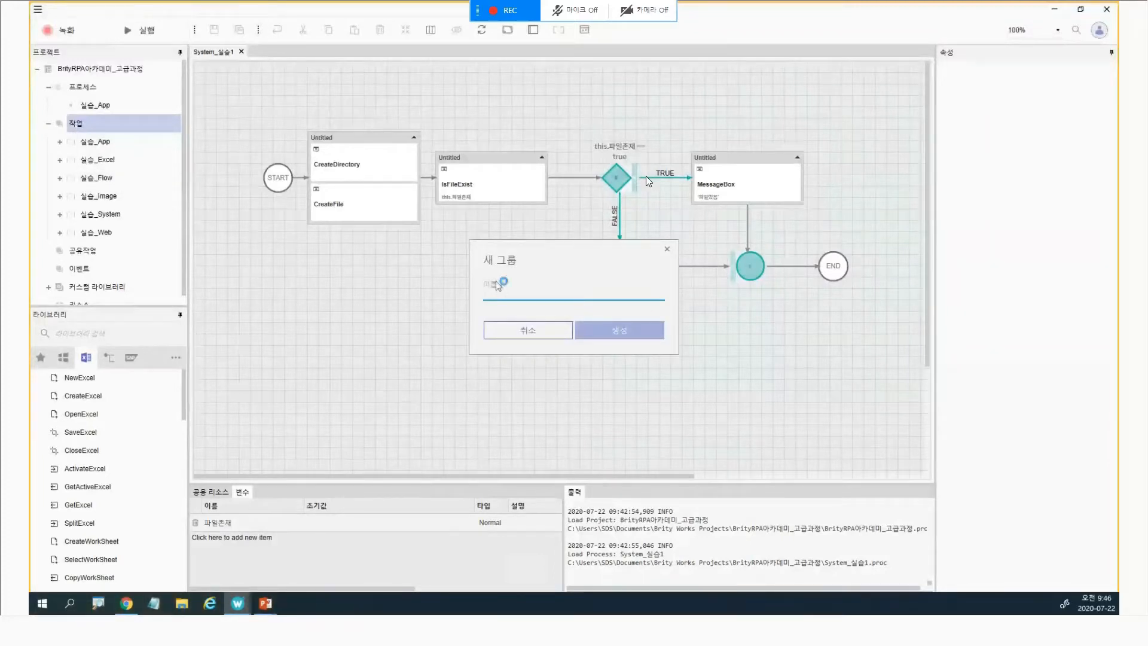
text(ㅅ)
key(BackSpace)
text(새)
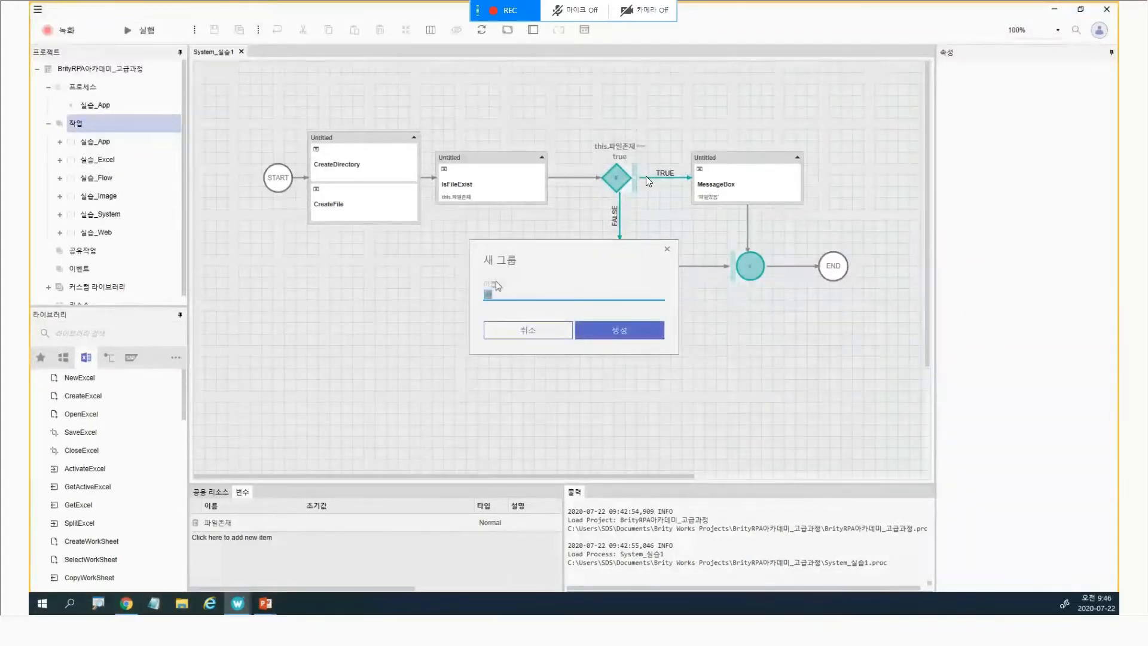
key(BackSpace)
key(BackSpace)
text(실스)
text(_app)
click(604, 333)
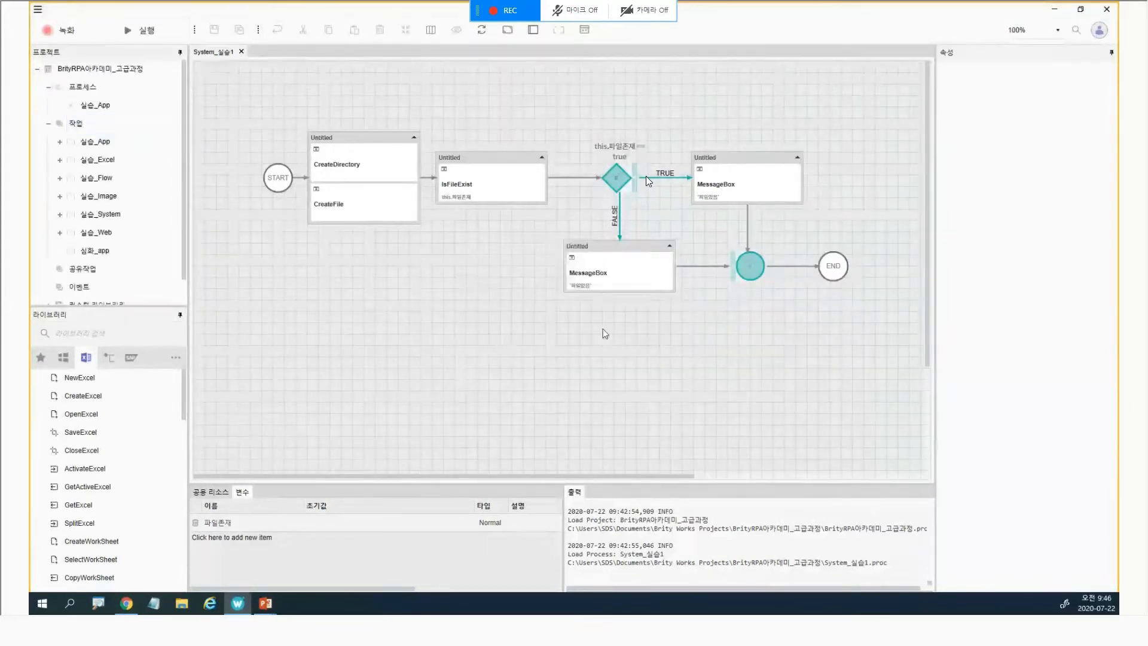
- Create a task named 마우스실습 in the 심화_app group and expand the group in the project tree
right_click(98, 251)
click(144, 264)
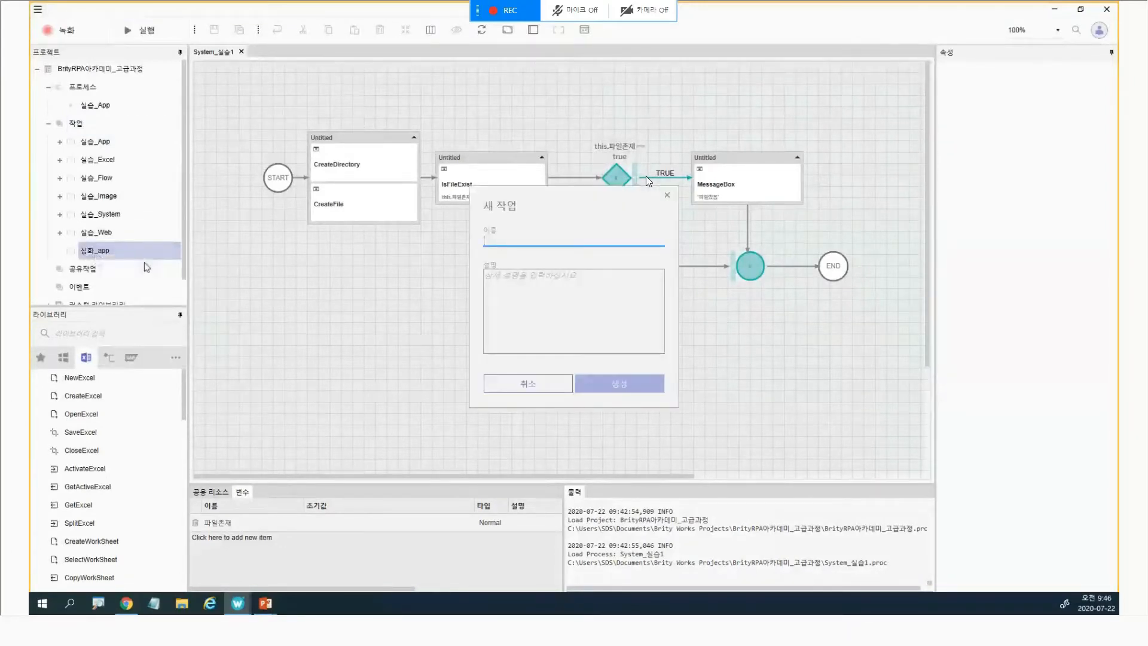
text(미)
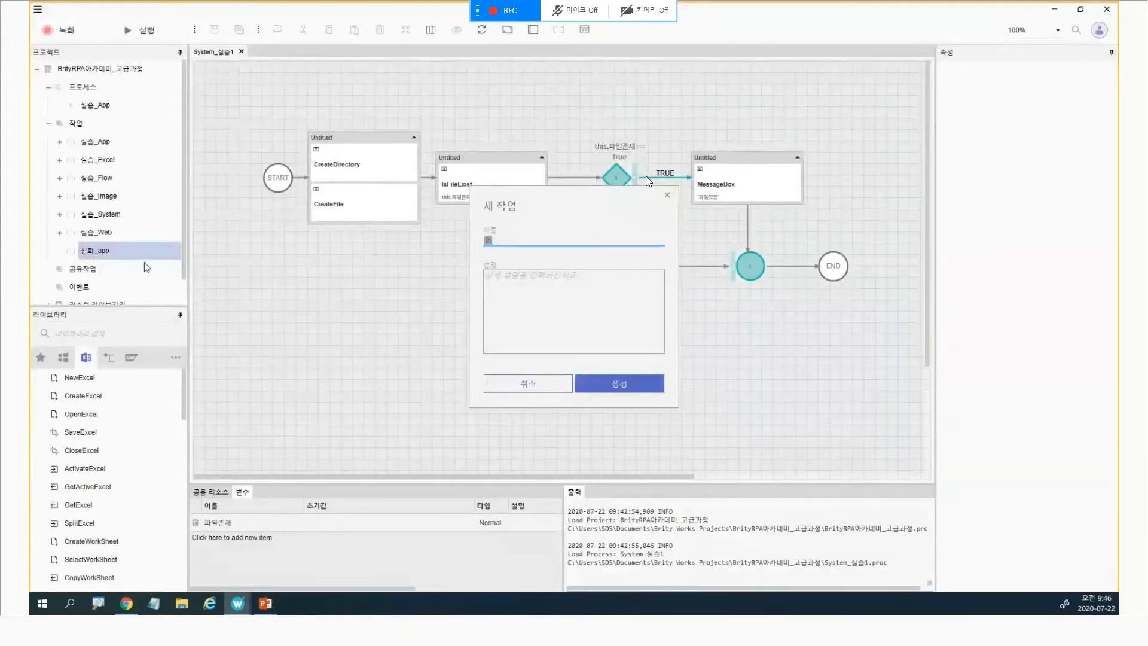
key(BackSpace)
key(BackSpace)
text(마우스실습)
click(589, 390)
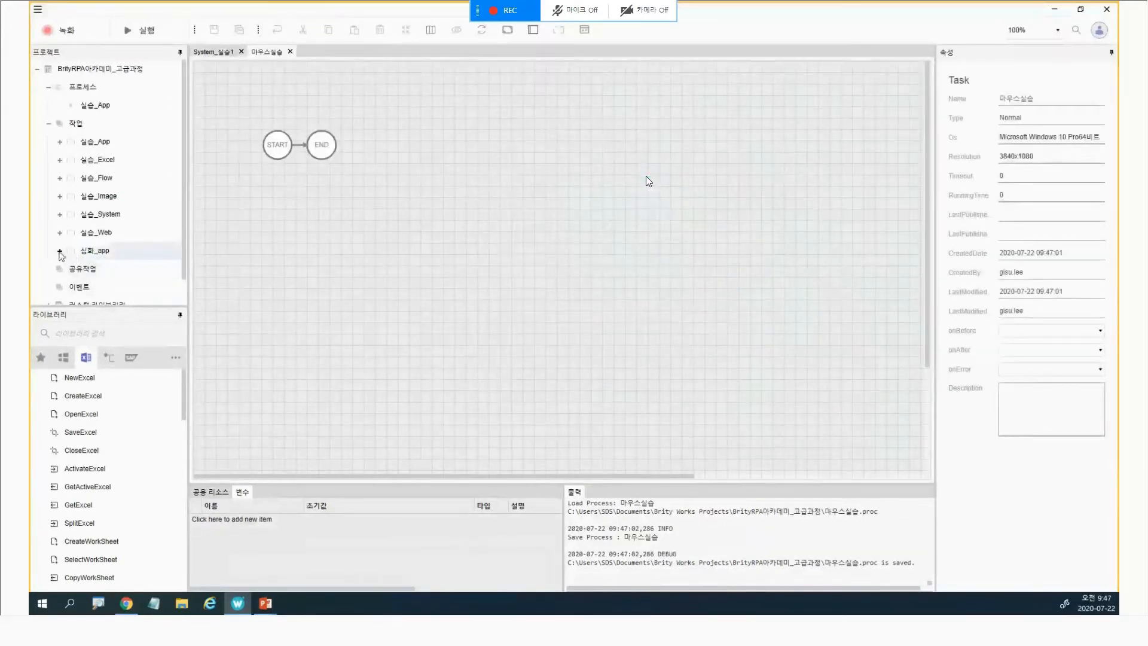
click(60, 252)
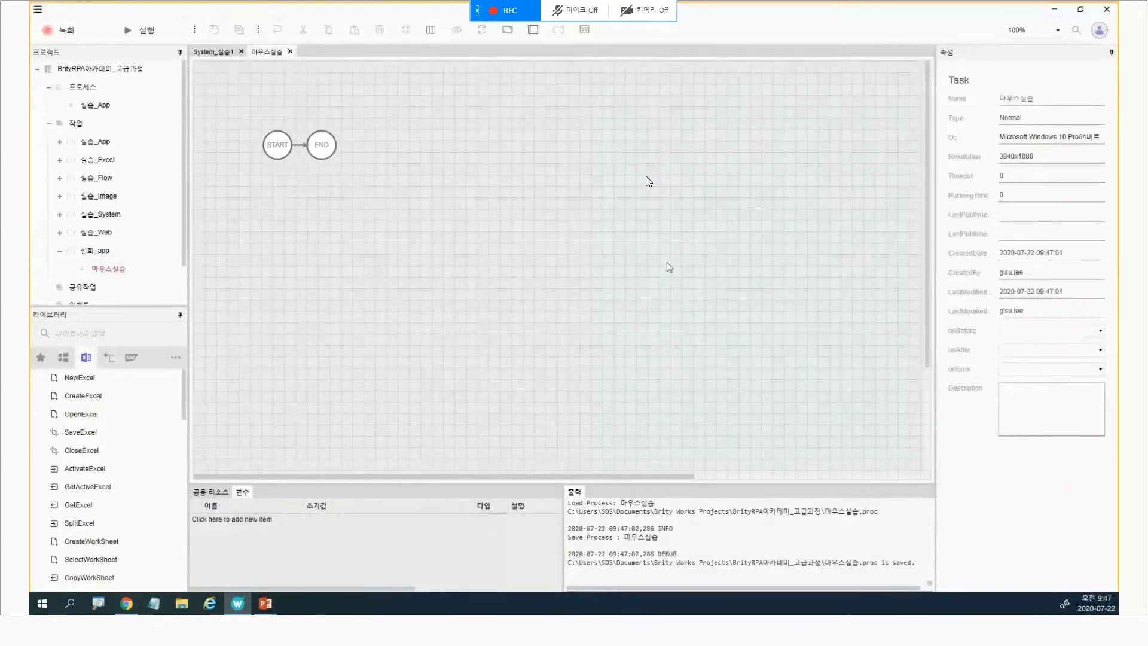
- Switch to the Windows desktop and create a new text document there
click(1056, 11)
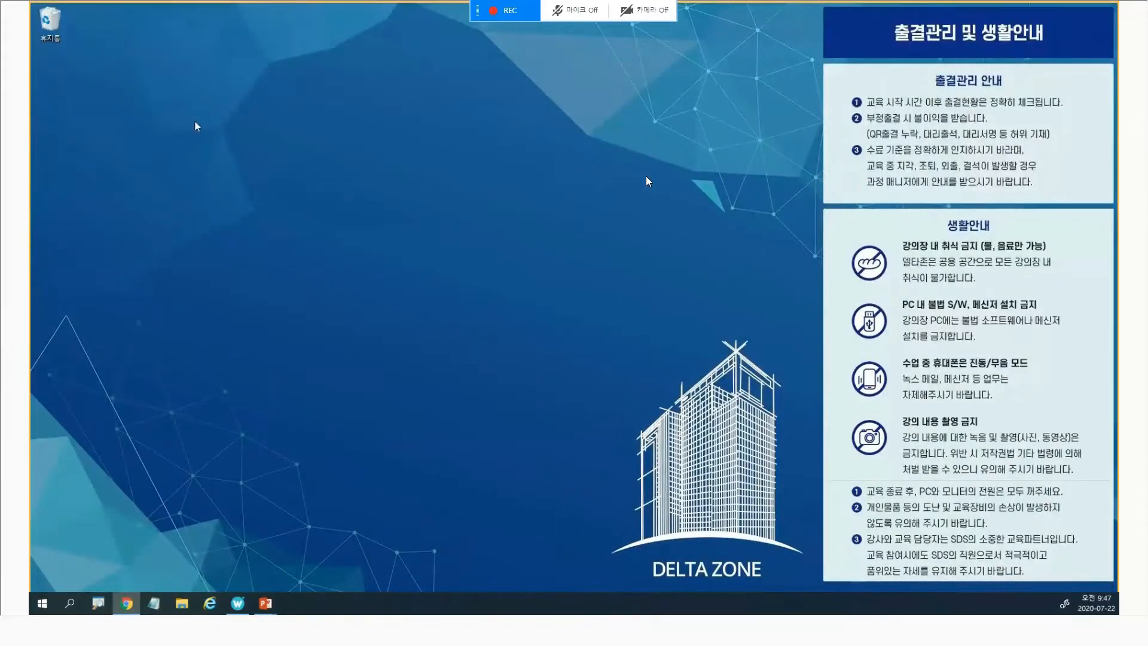
right_click(116, 84)
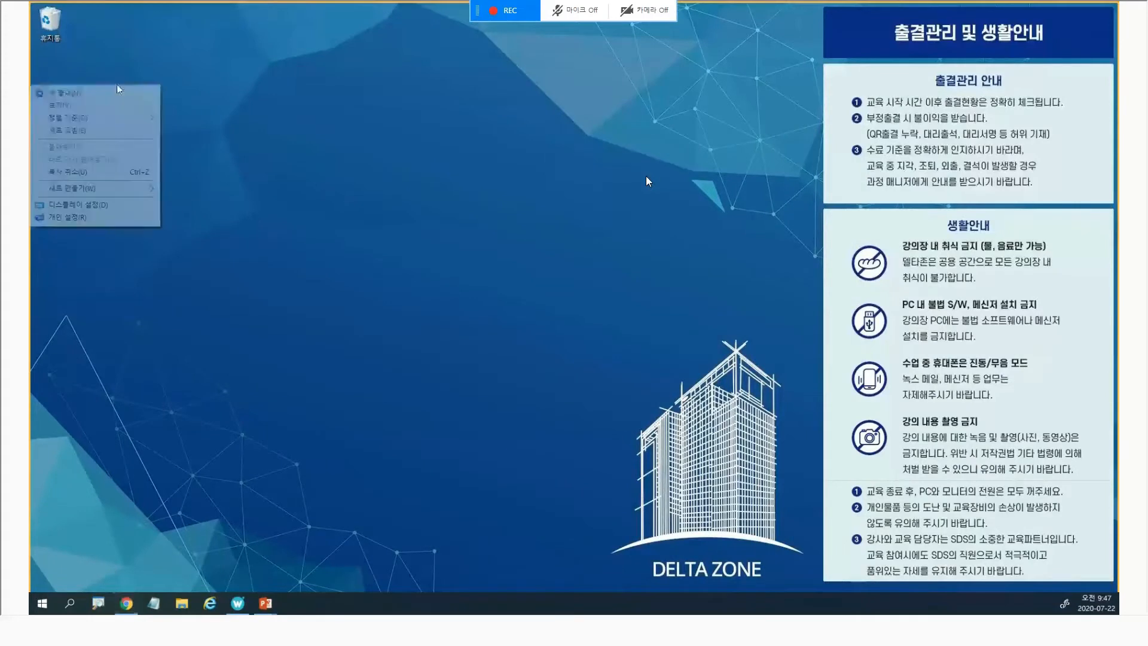
click(256, 102)
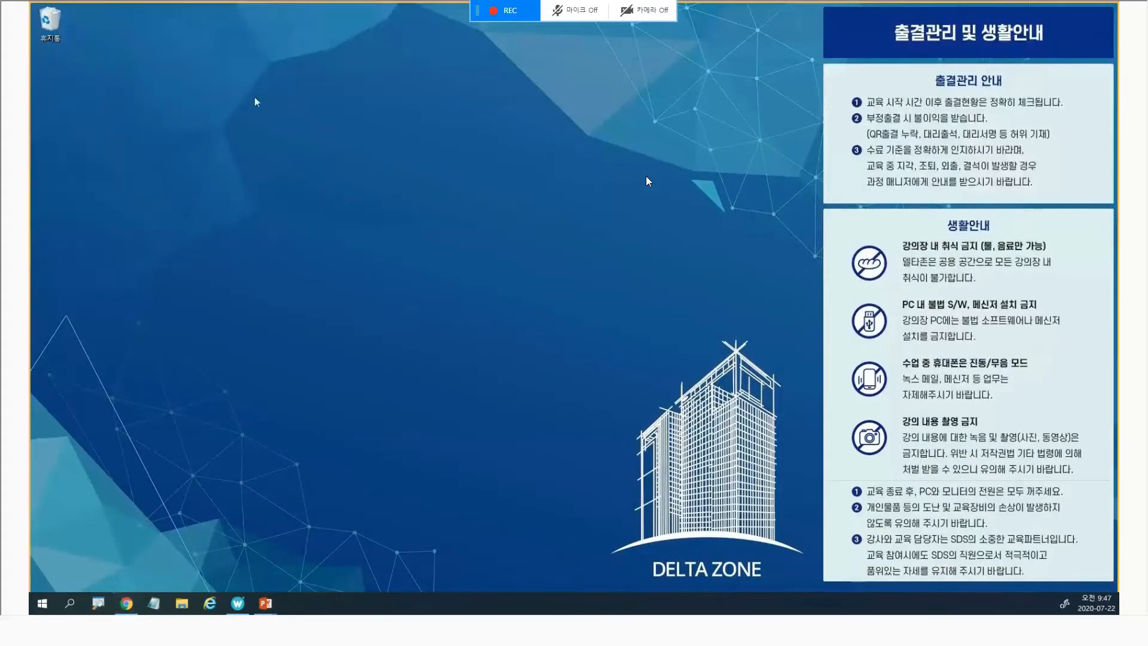
right_click(202, 90)
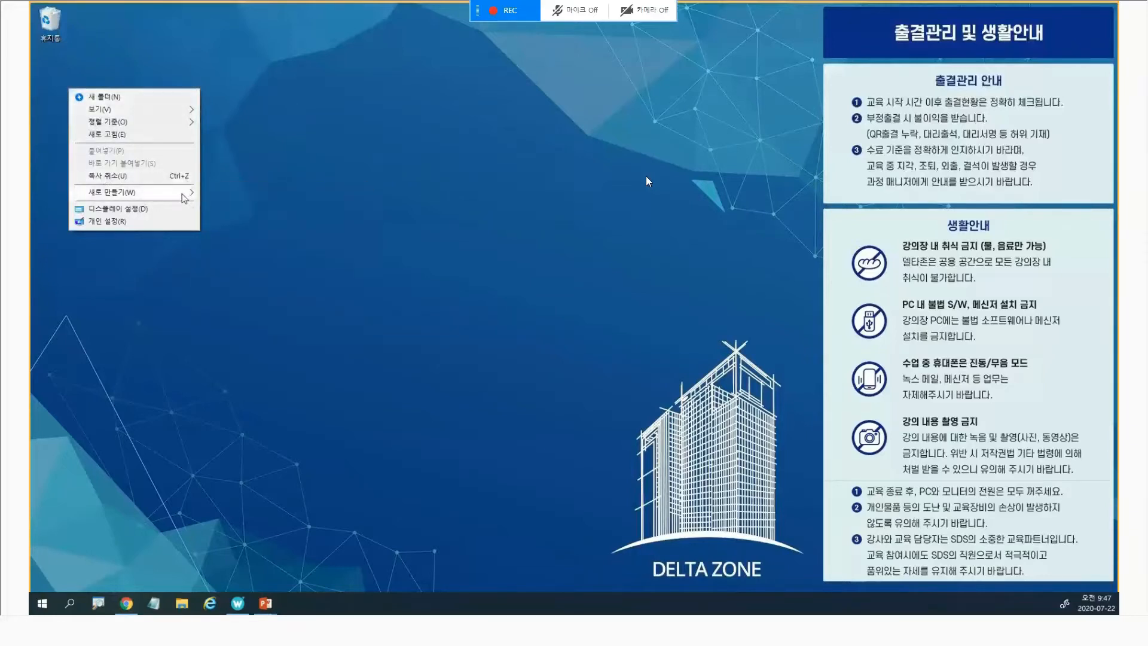
mouse_move(170, 192)
click(248, 285)
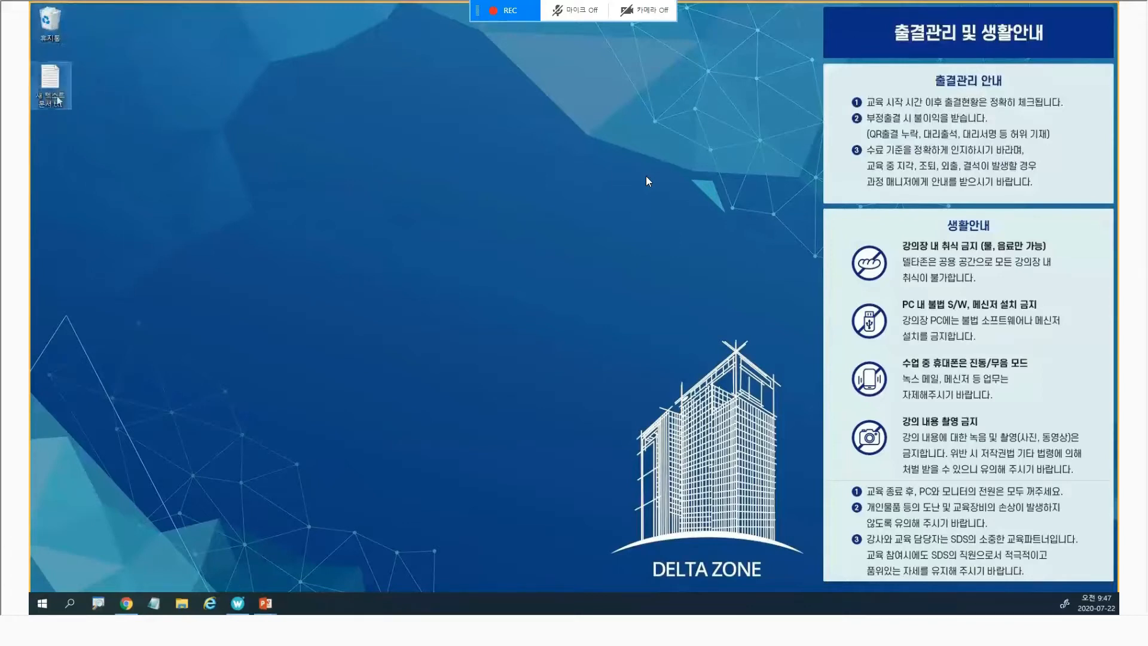
- Move the new text document into the Recycle Bin
right_click(58, 100)
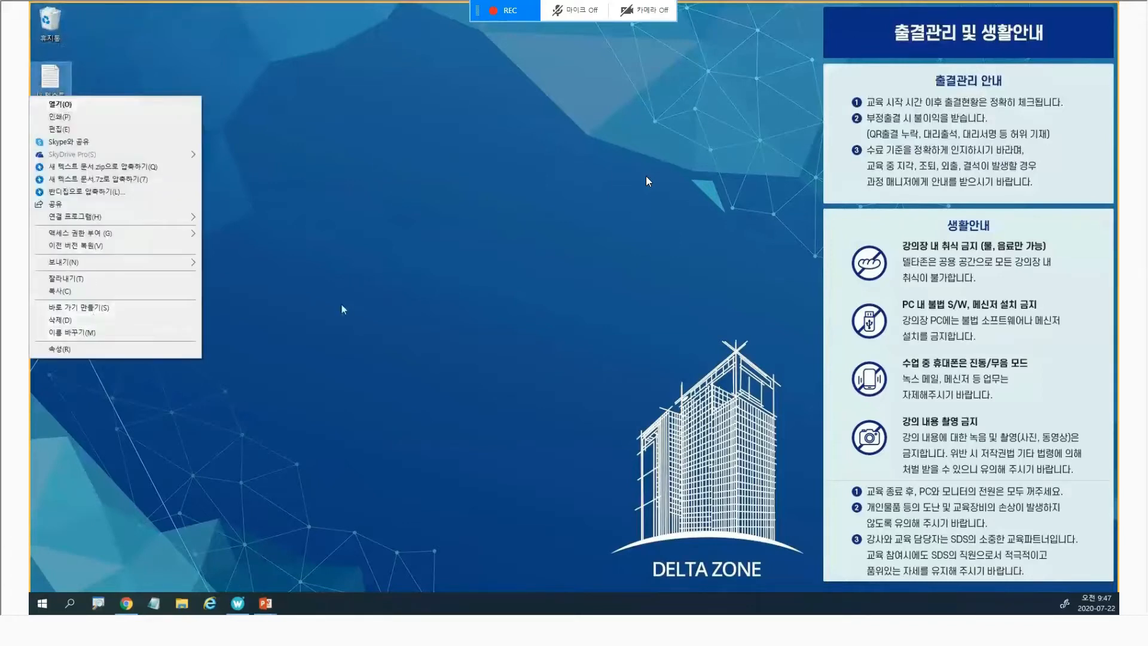
click(284, 234)
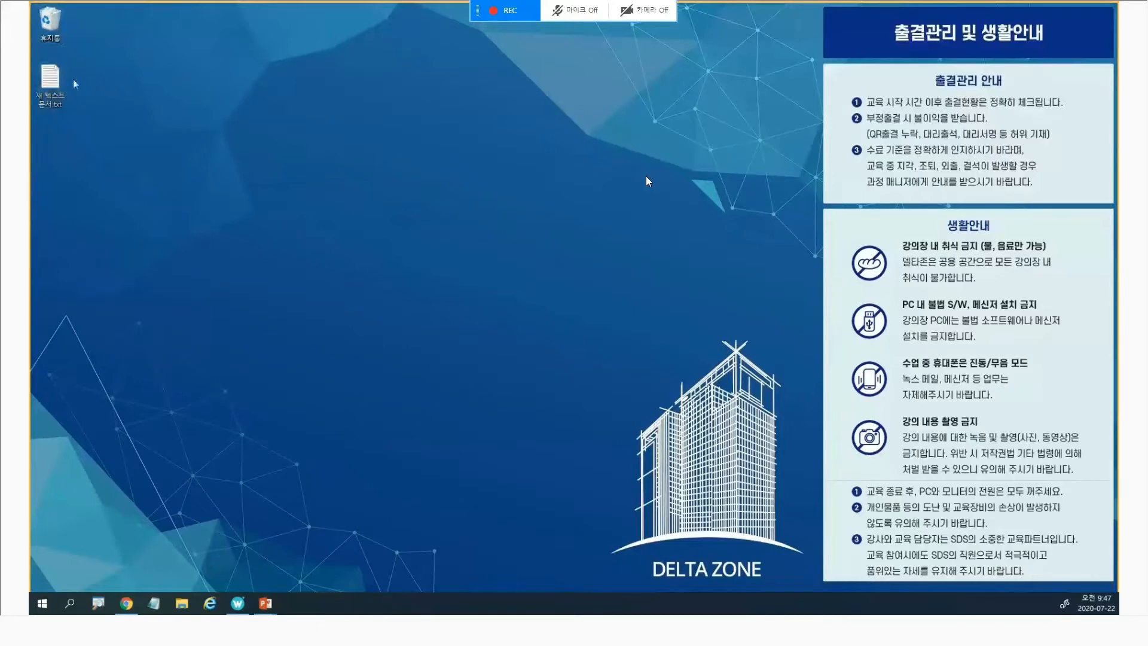
drag(50, 81, 44, 30)
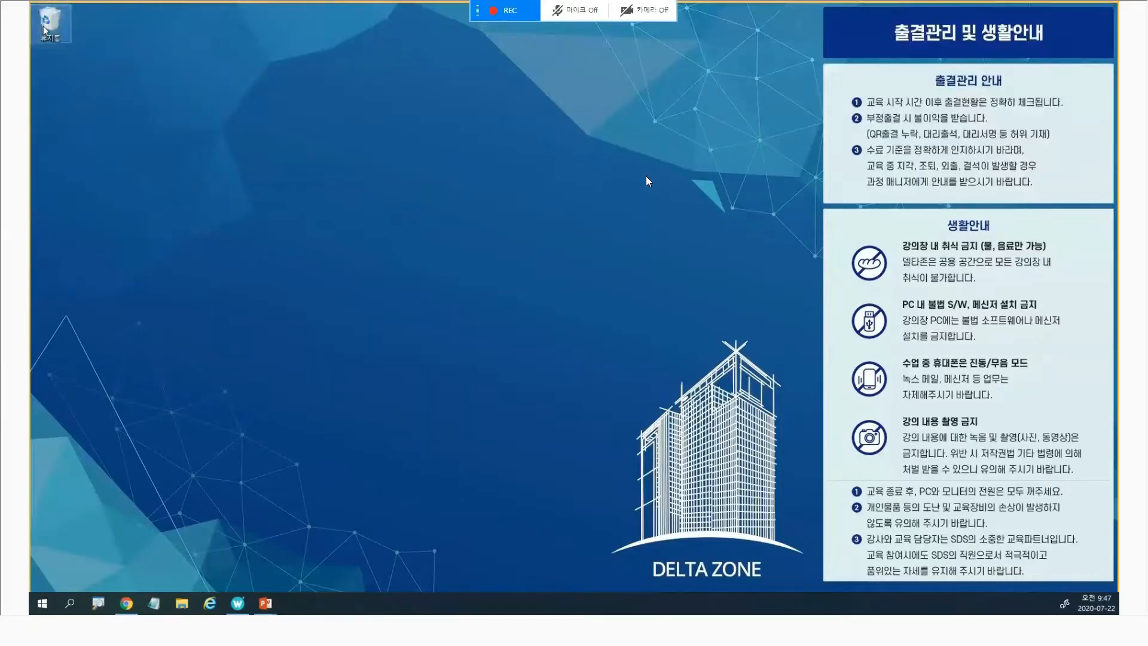
- Create another text document on the desktop and refresh the desktop view
right_click(110, 92)
mouse_move(92, 196)
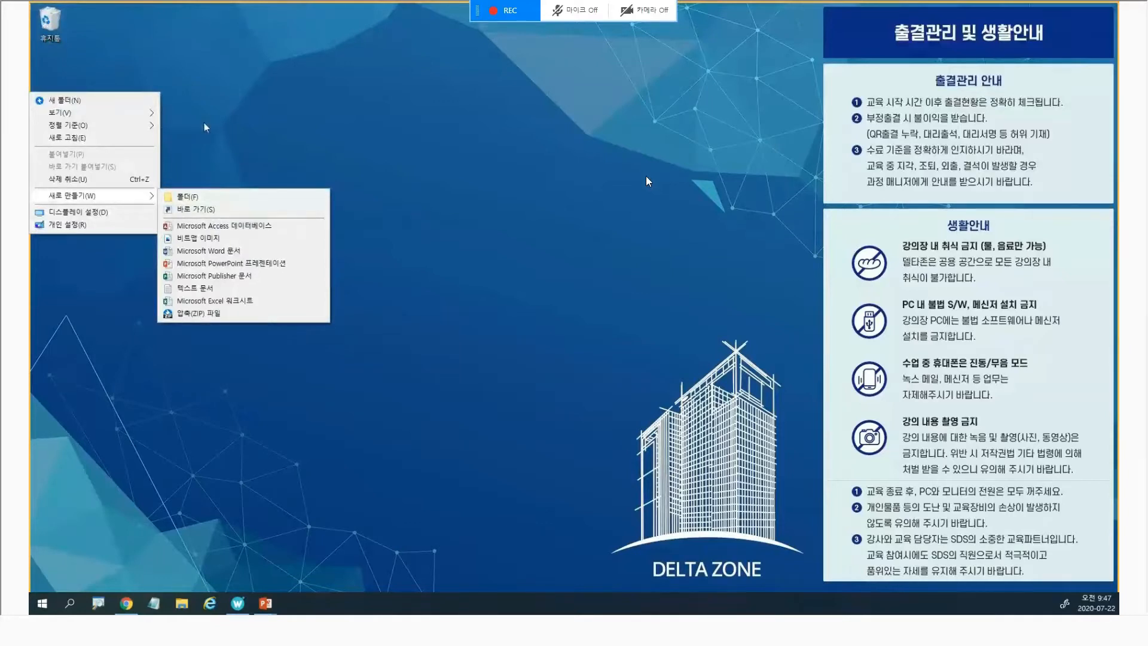
click(205, 289)
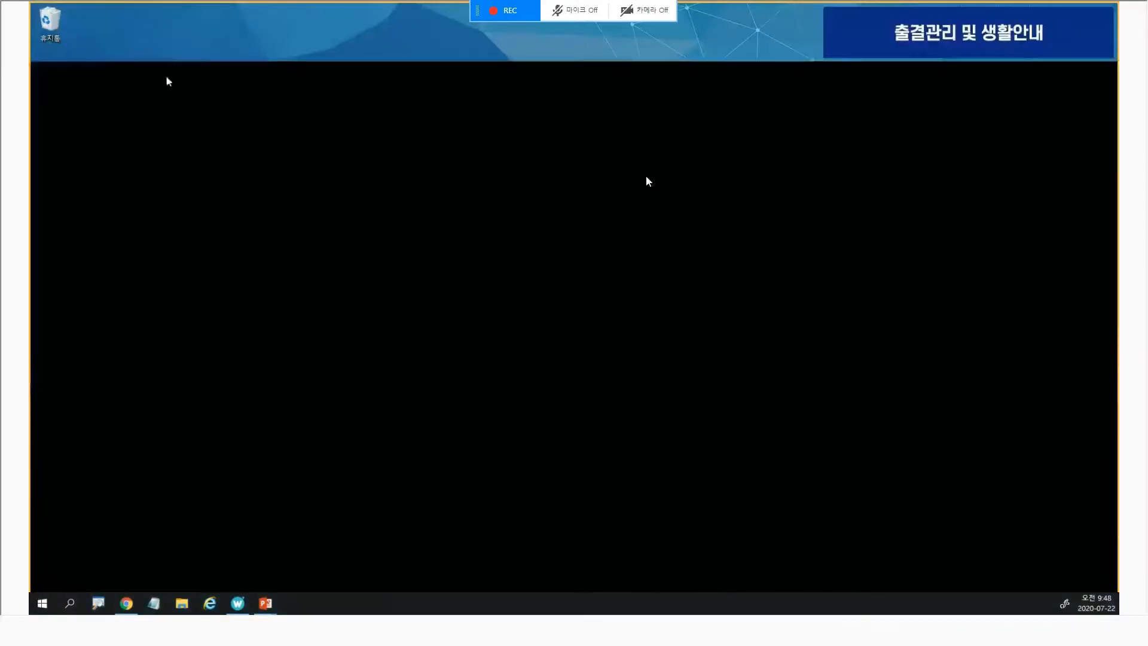
right_click(339, 46)
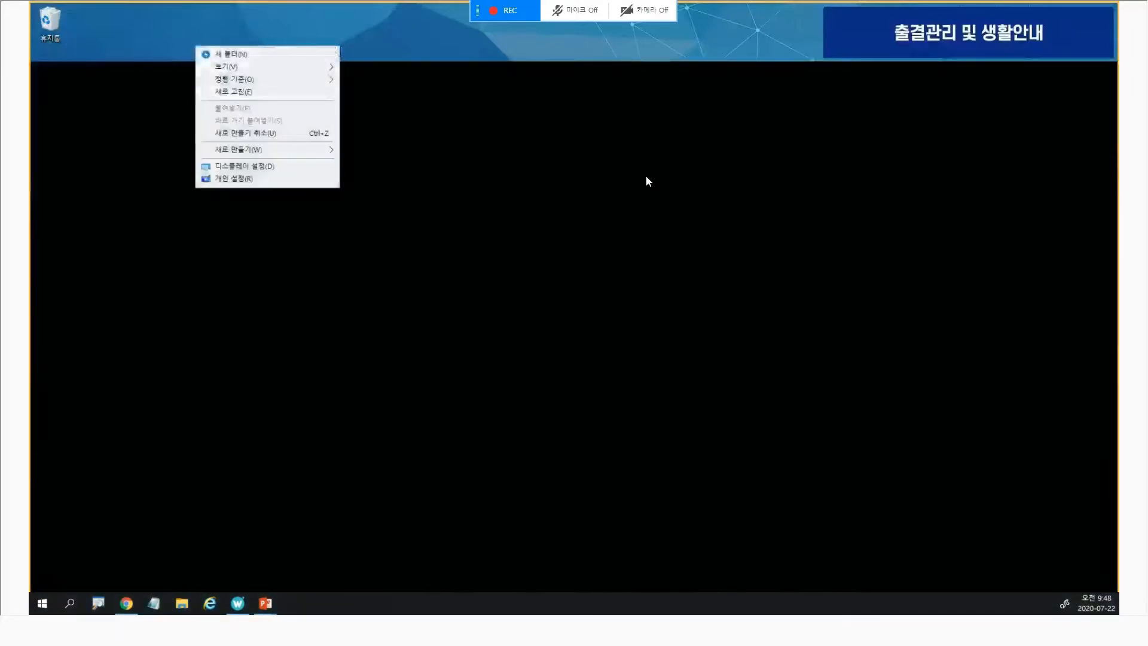
click(234, 92)
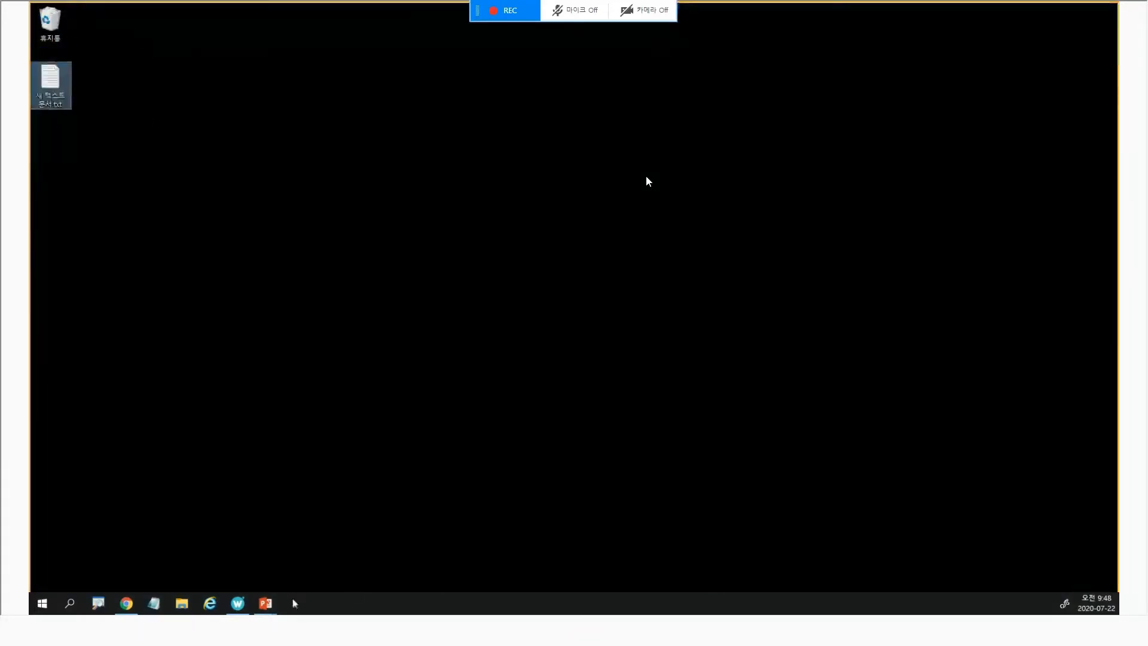
- Switch back to Brity RPA Designer and show the App activities in the library
click(238, 605)
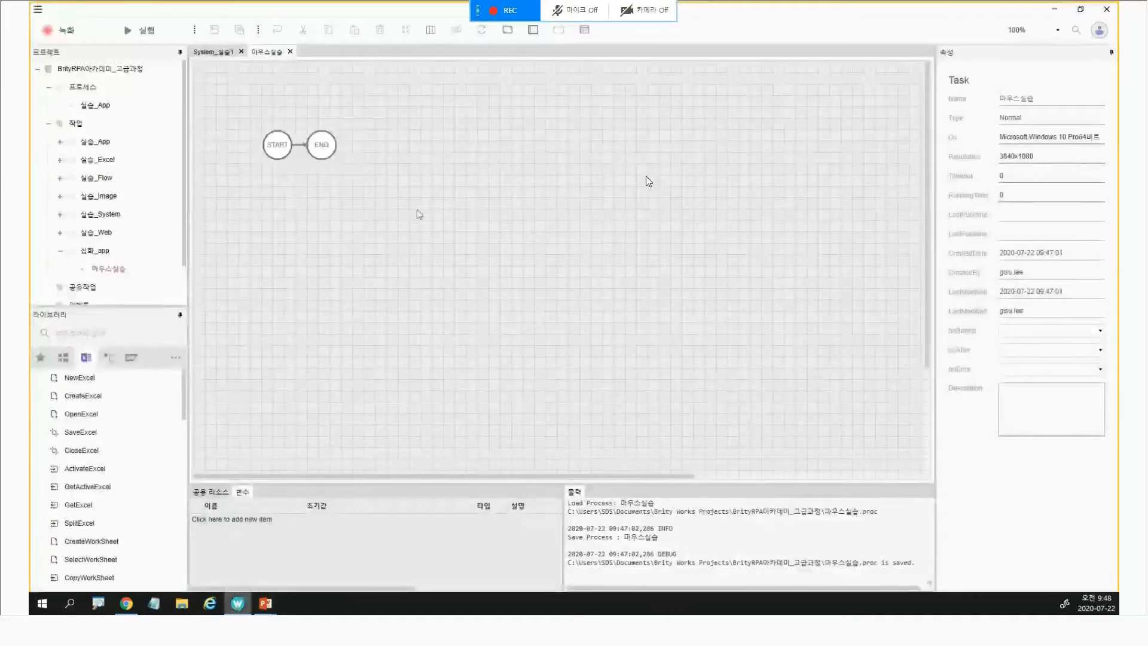
click(79, 330)
click(176, 358)
click(111, 481)
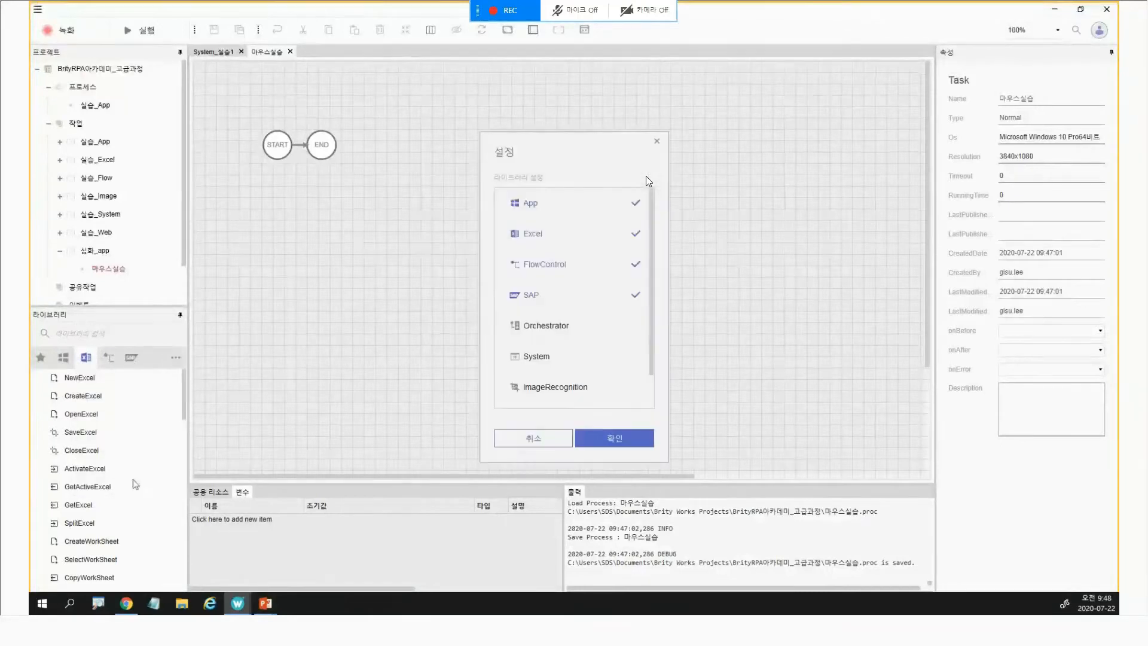
click(533, 437)
click(60, 358)
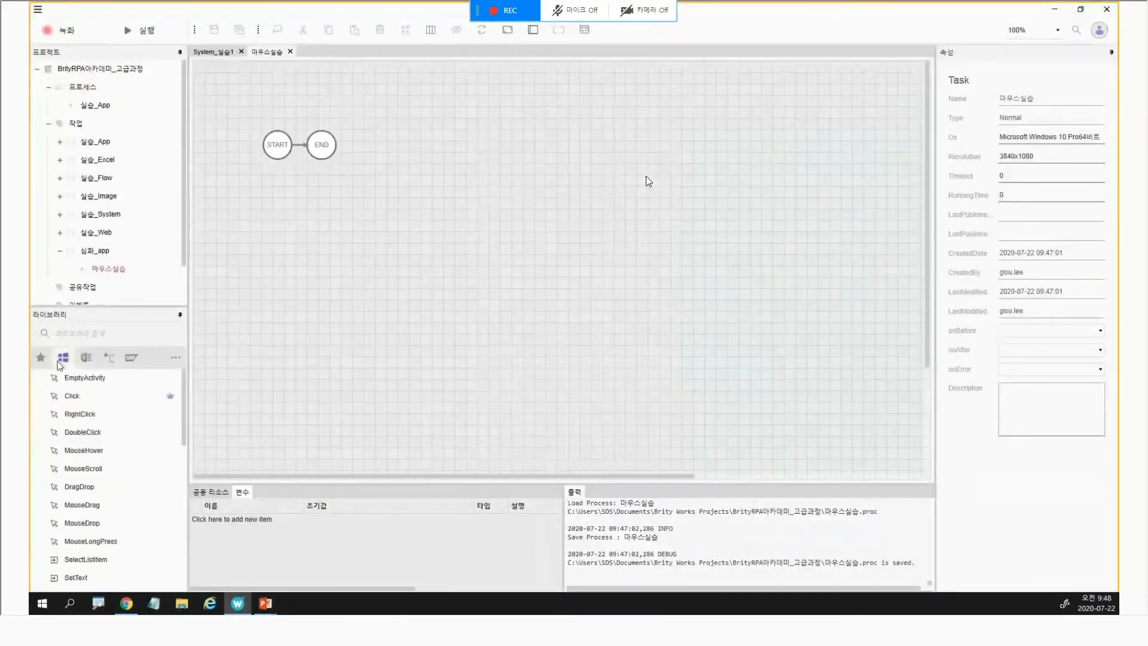
- Configure the library settings to hide the SAP category and show the Web category
click(176, 359)
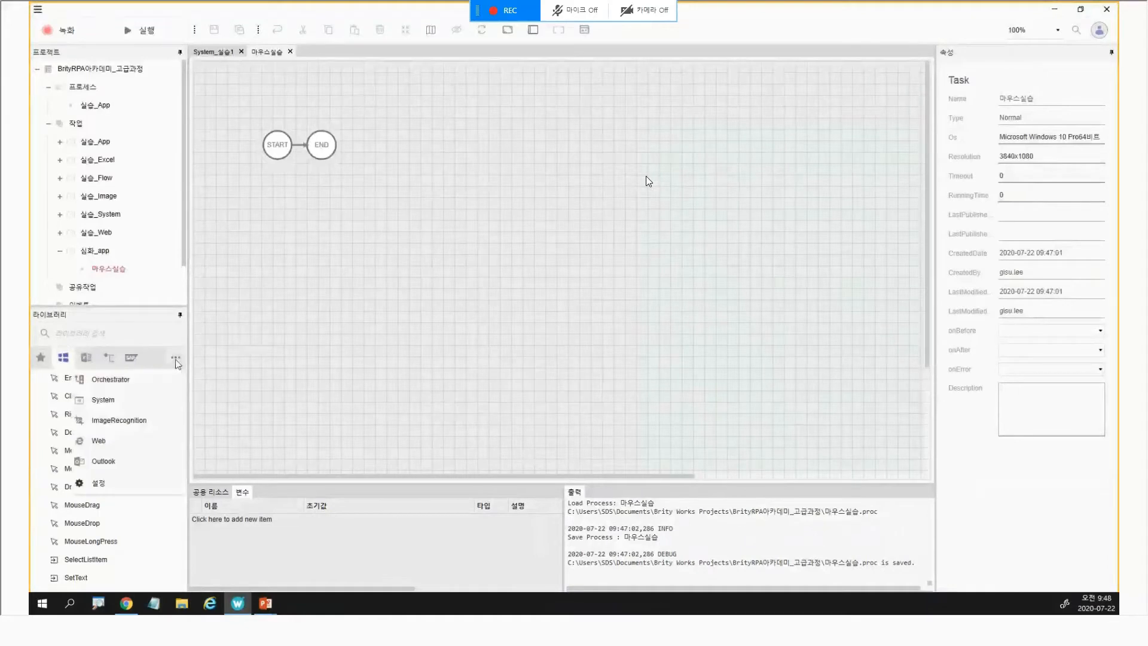
click(98, 482)
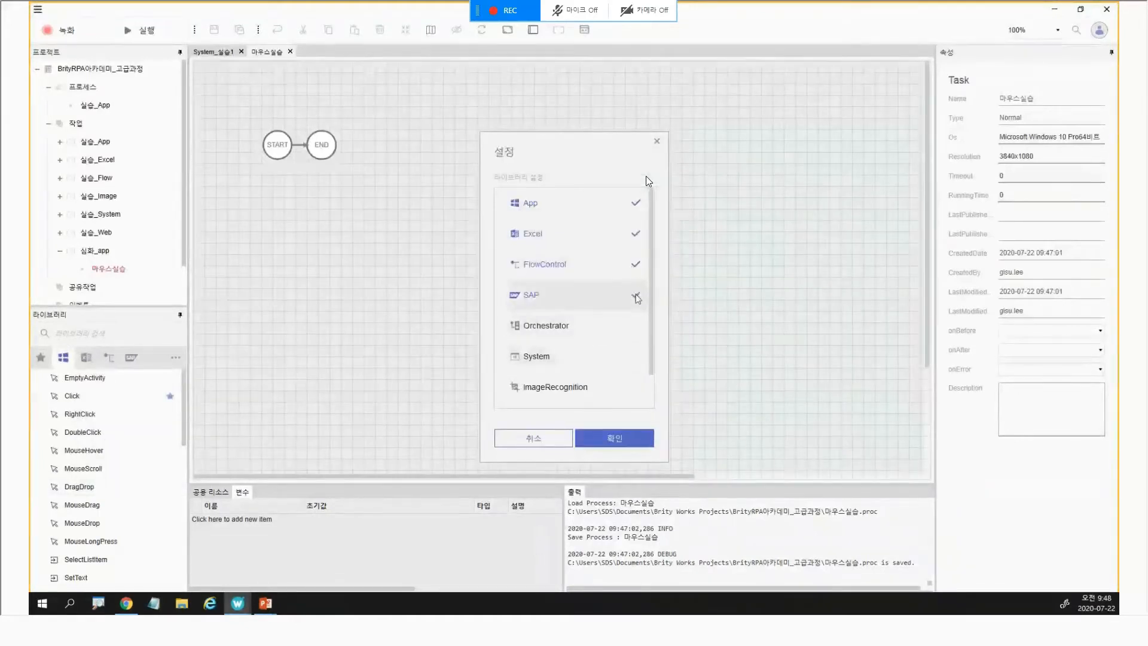
scroll(628, 308, down, 1)
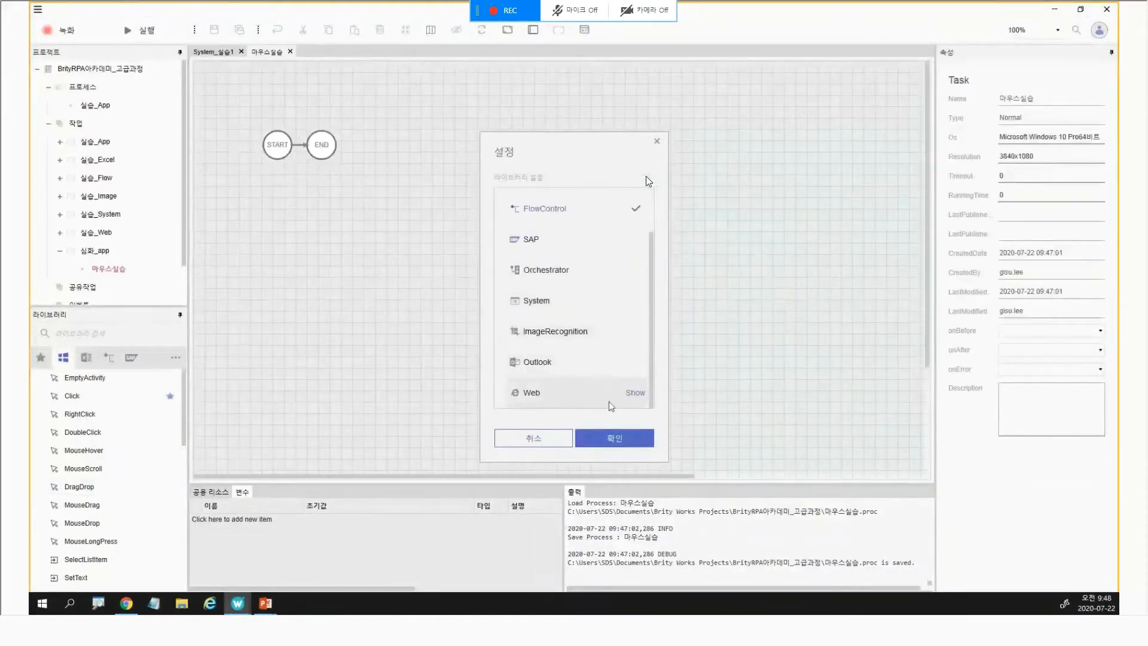
click(634, 393)
click(598, 439)
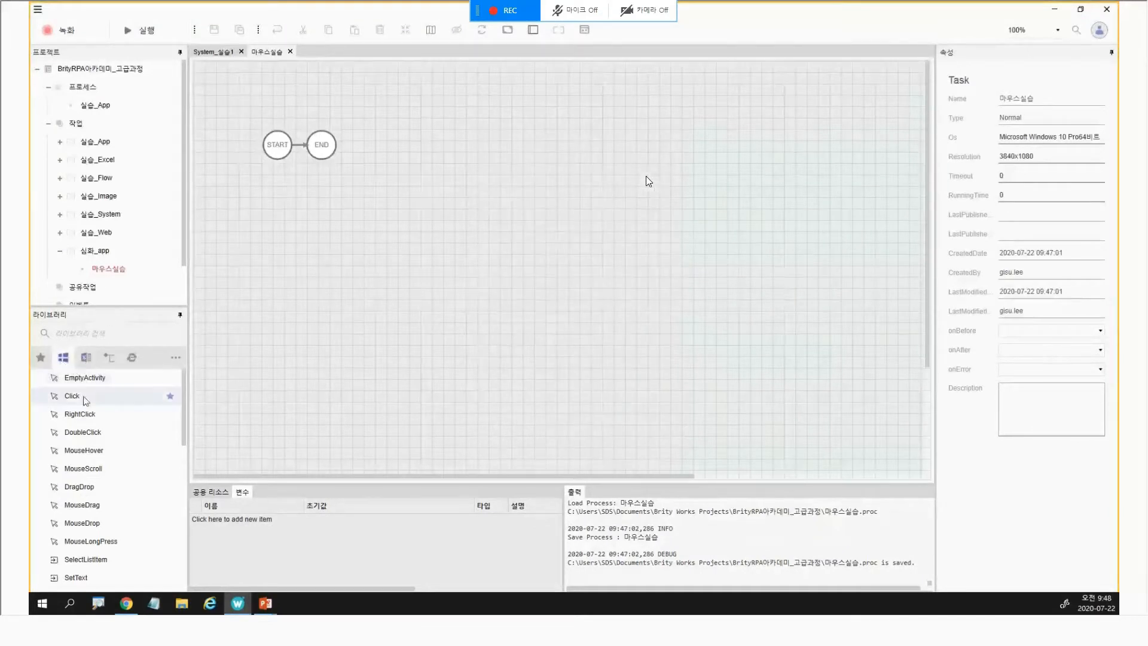
- Add a MouseDrag activity followed by a MouseDrop activity between START and END of the 마우스실습 task
scroll(84, 401, down, 2)
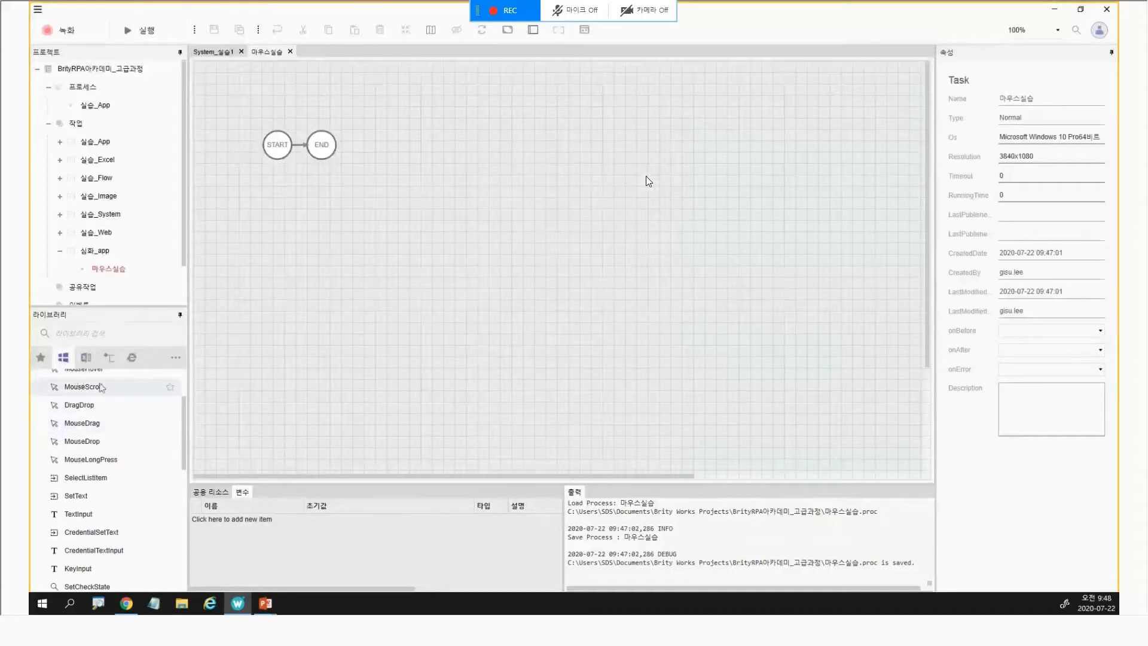
drag(84, 425, 297, 146)
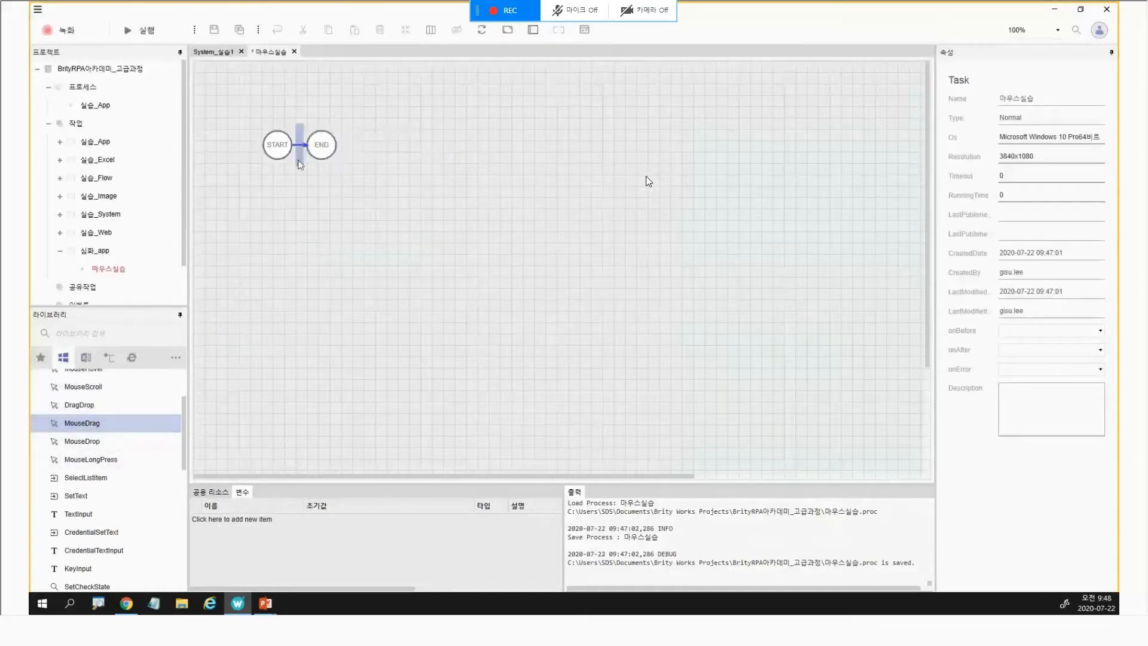
drag(96, 442, 333, 179)
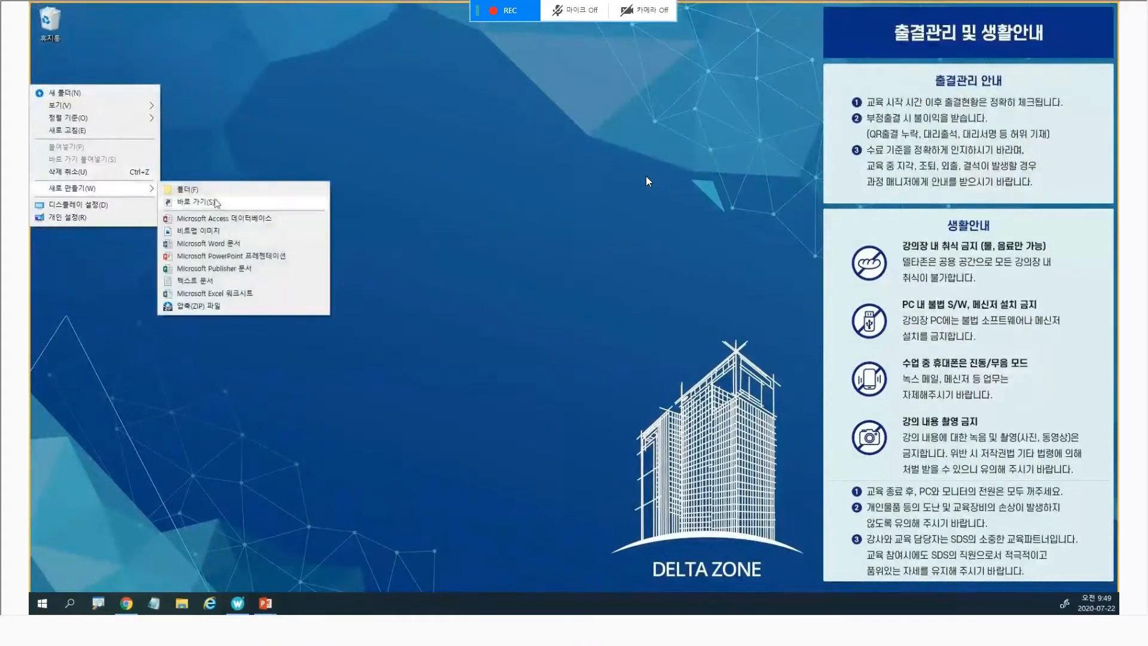
- Create a new text document on the desktop, then reassign the MouseDrag target in Brity RPA Designer to its icon
click(211, 282)
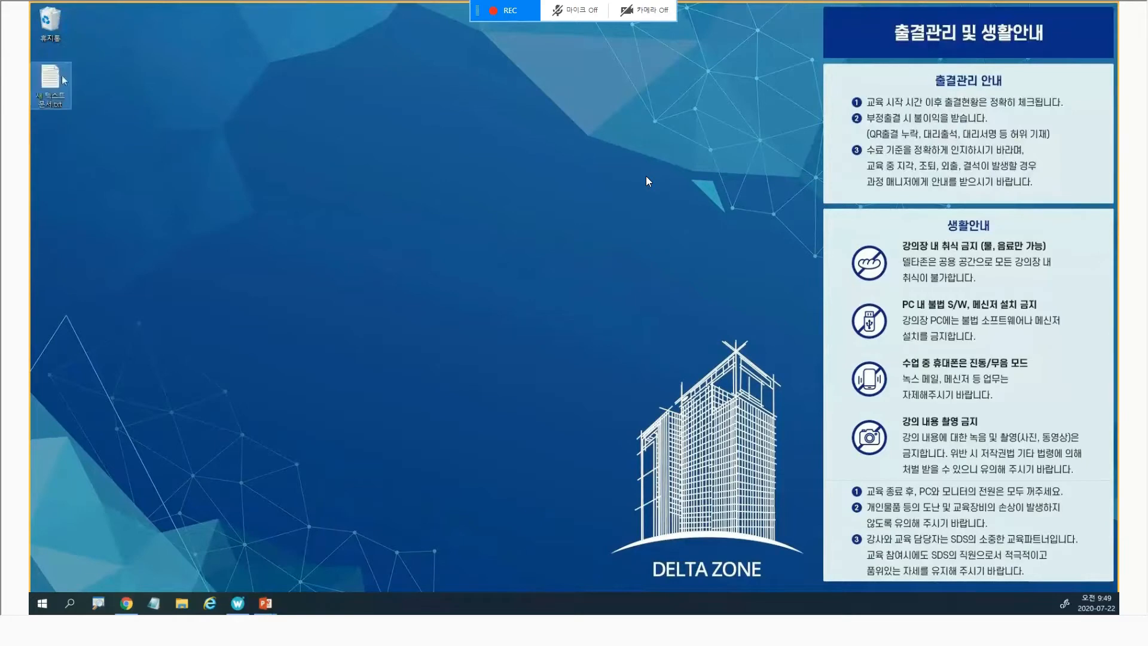
click(239, 606)
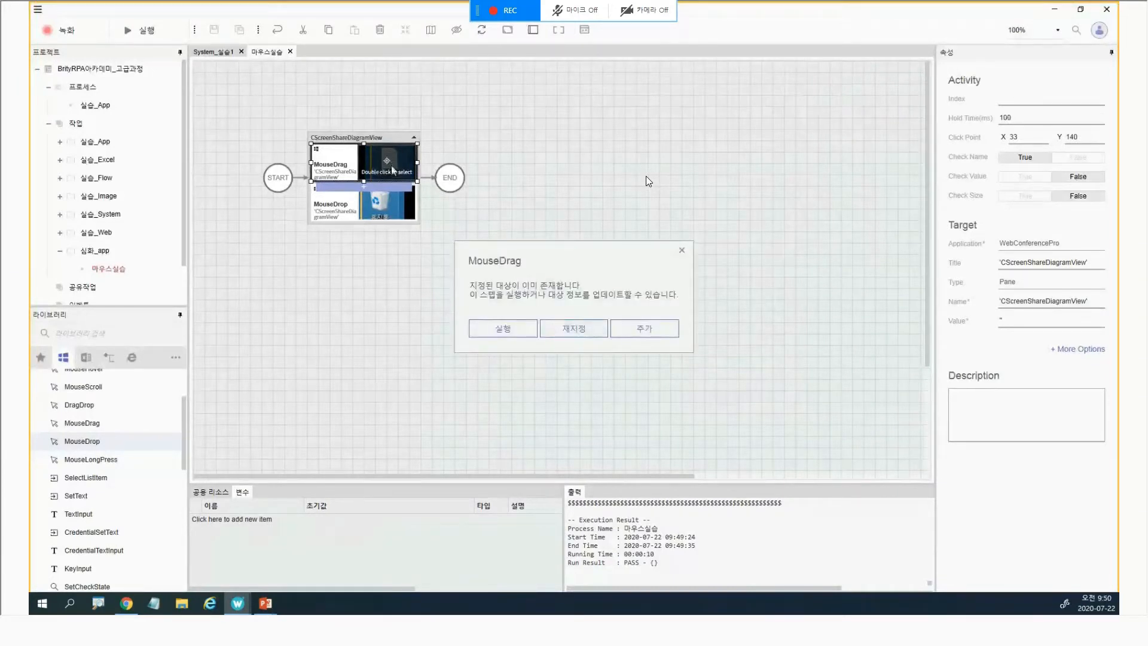
click(577, 330)
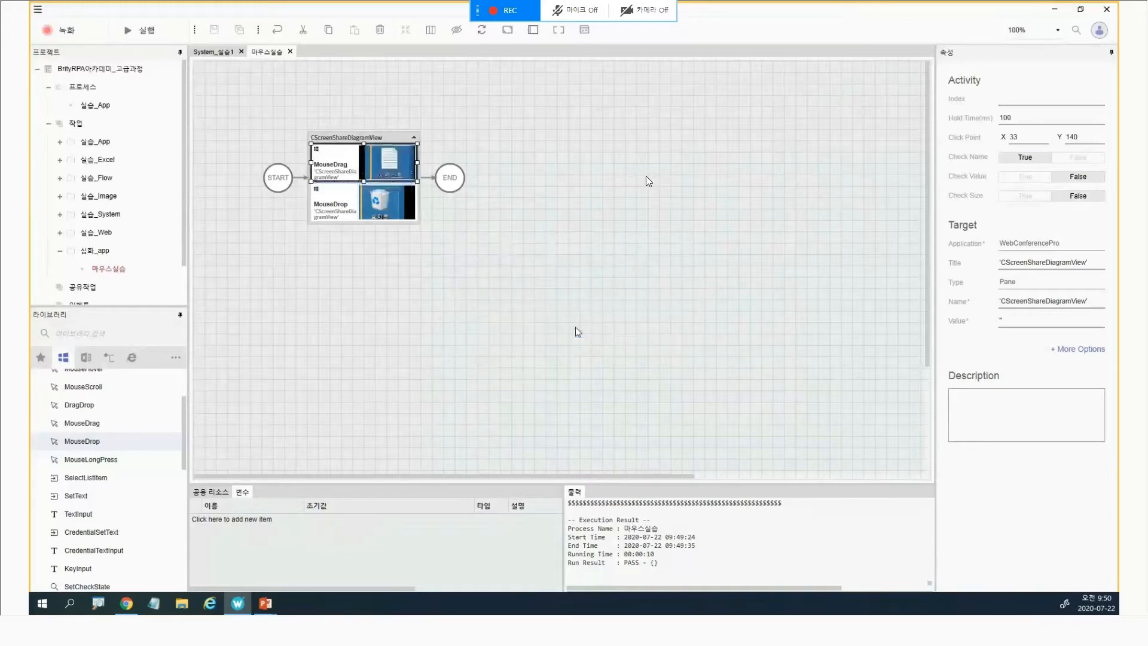
- Set the desktop text document as the MouseDrag target and reassign the MouseDrop target to the Recycle Bin icon
click(51, 80)
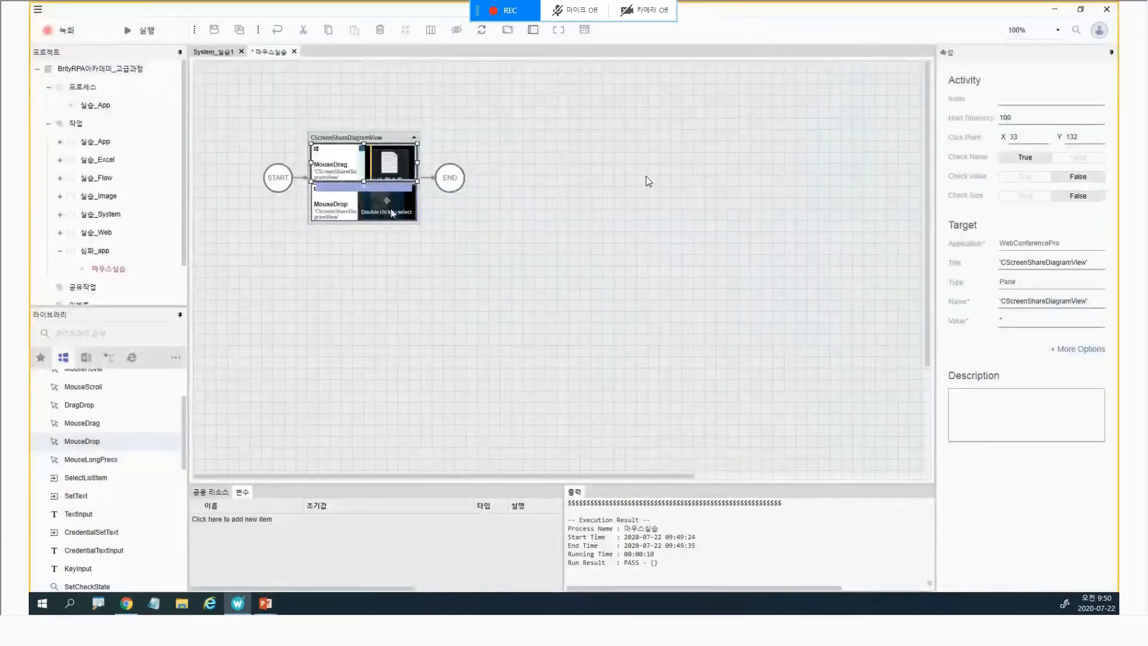
click(389, 206)
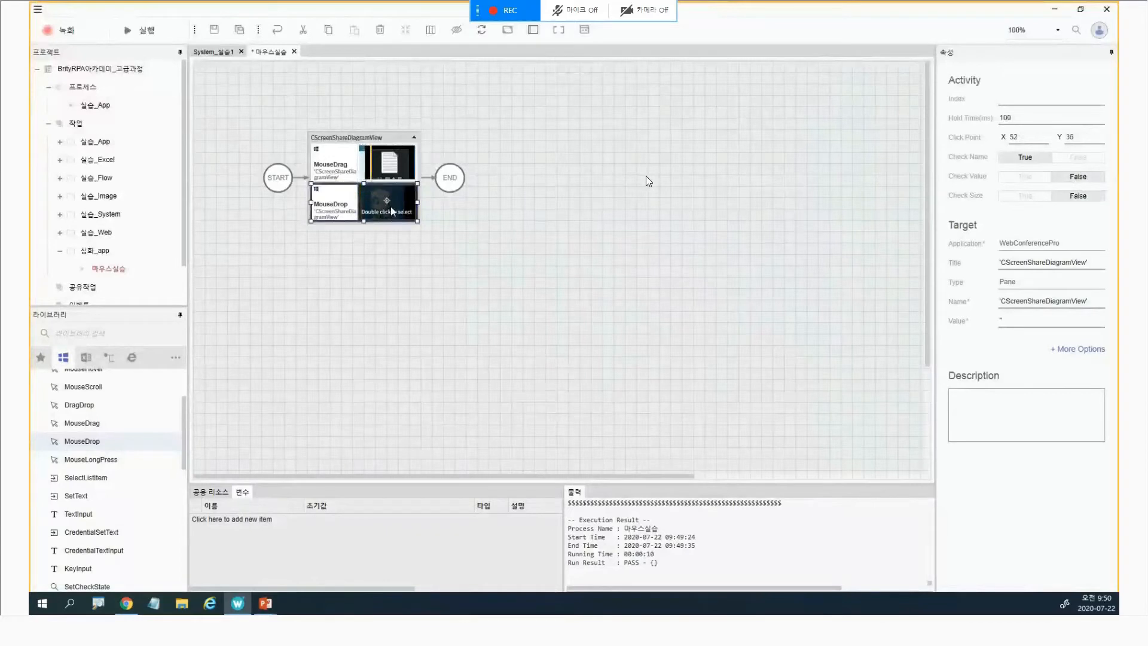
double_click(390, 206)
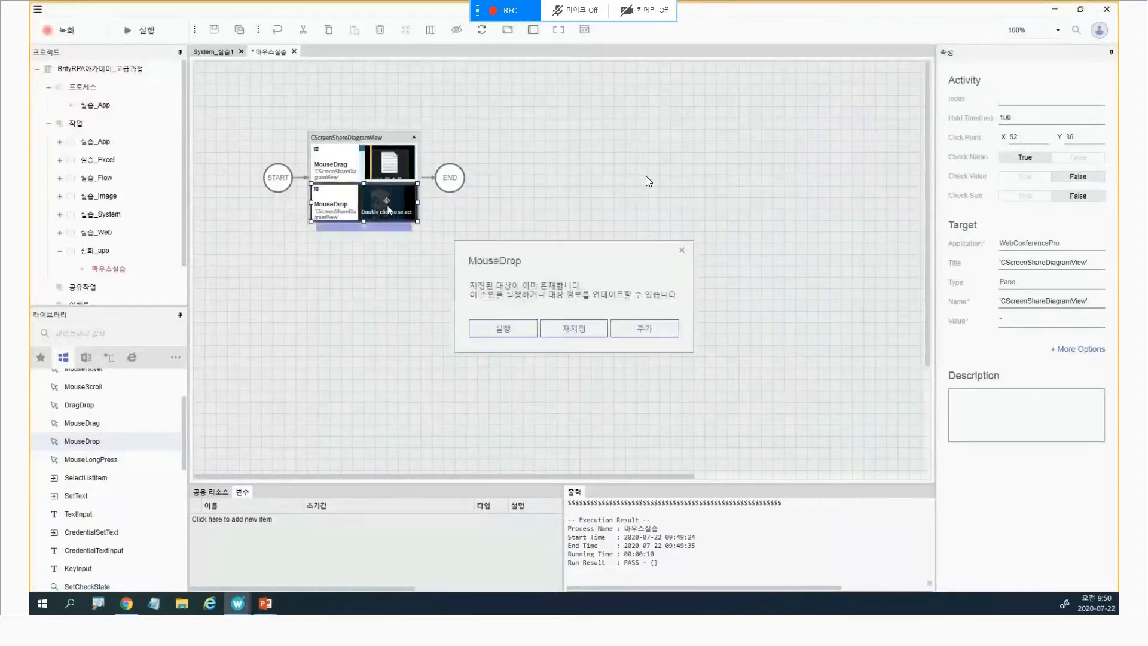
click(574, 329)
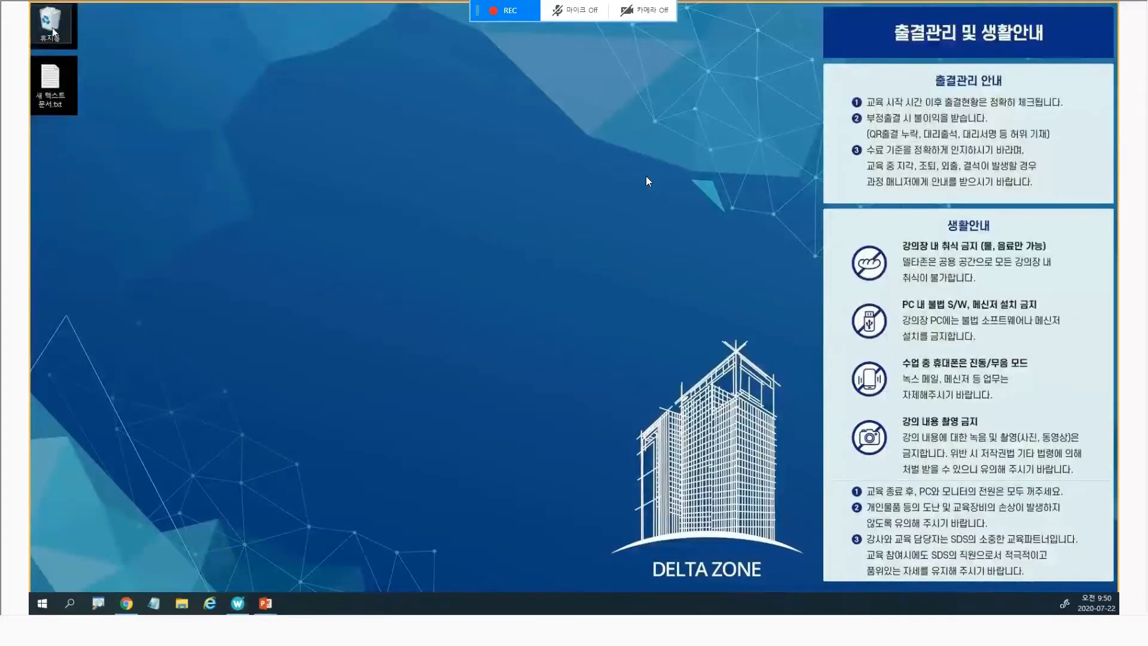
click(53, 29)
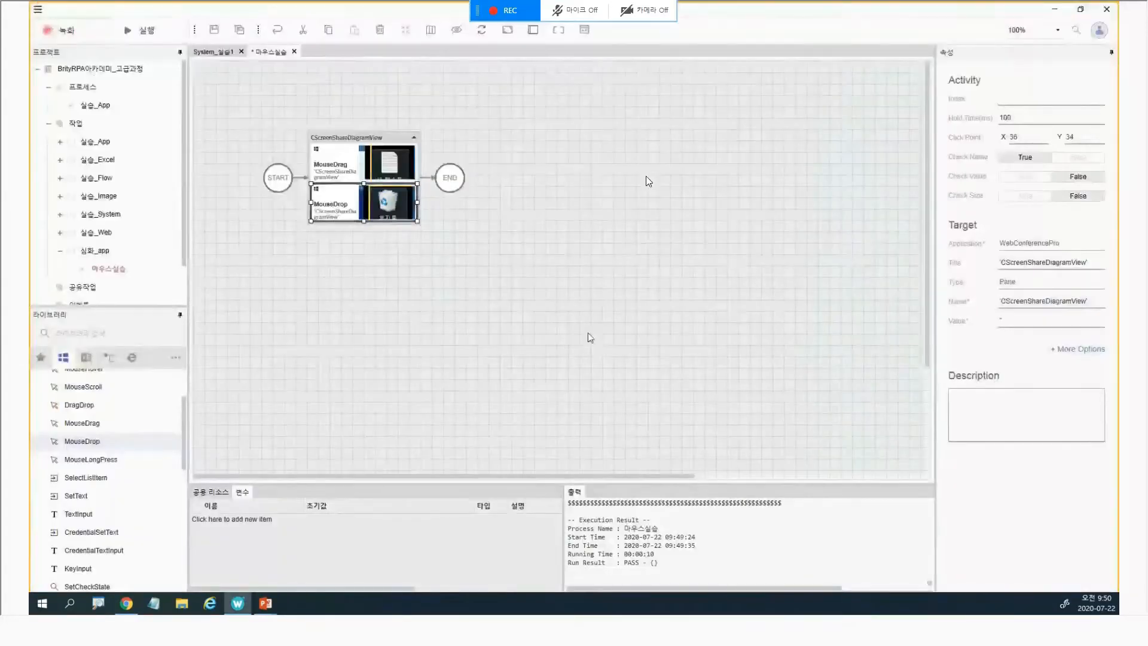
- Run the 마우스실습 task to drag the text document from the desktop into the Recycle Bin
click(135, 31)
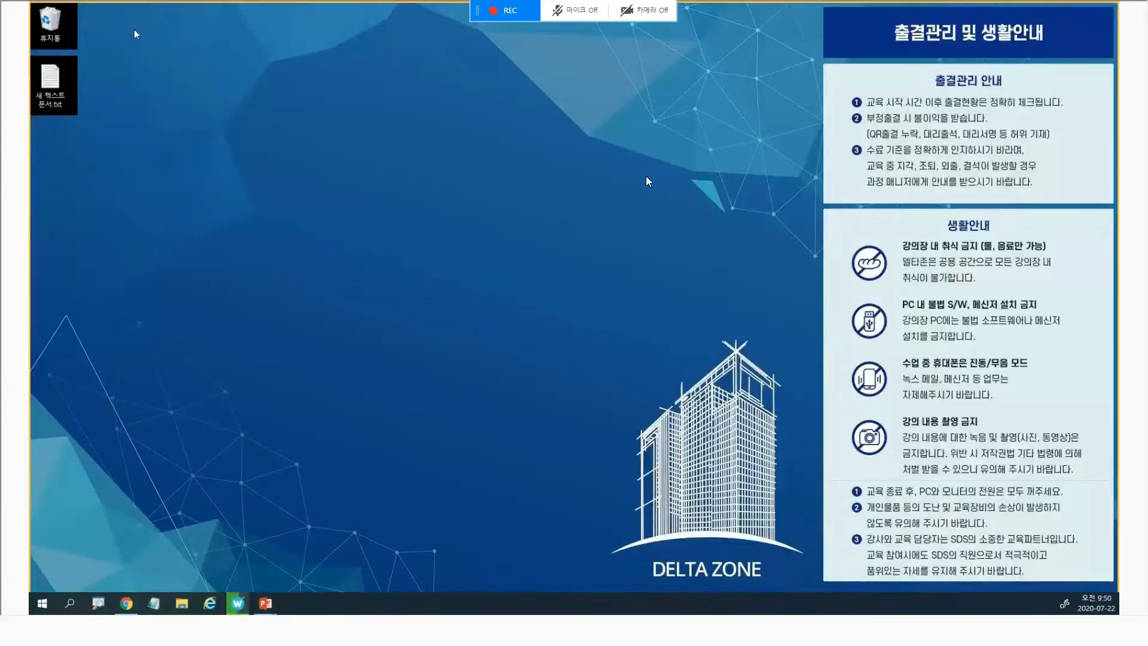
click(50, 80)
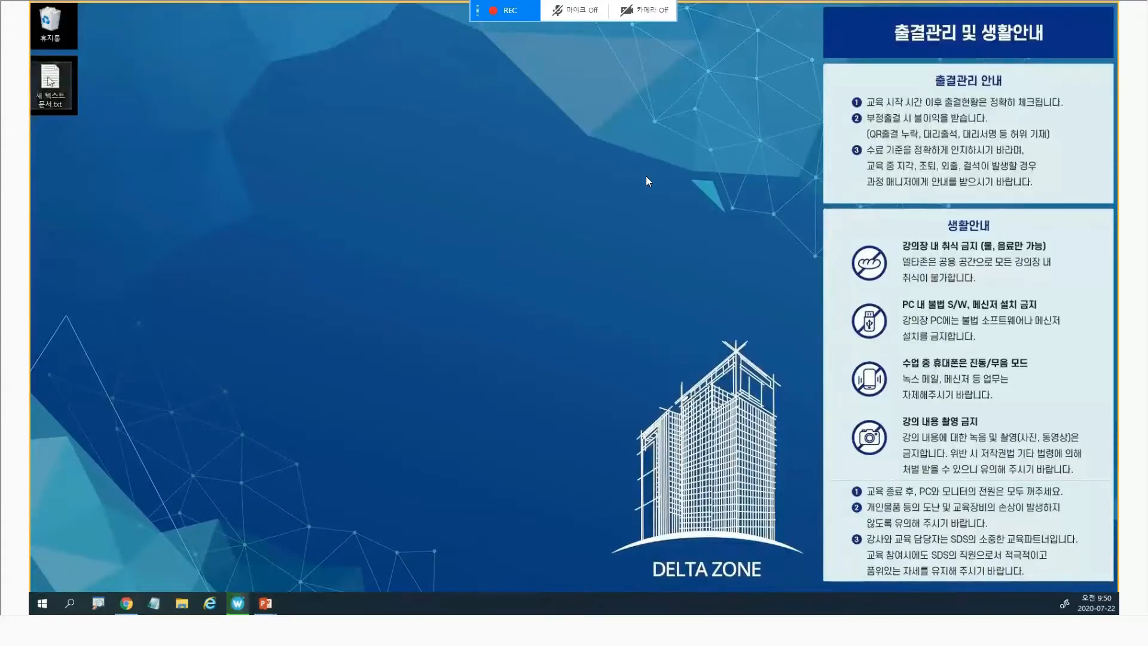
drag(50, 80, 51, 24)
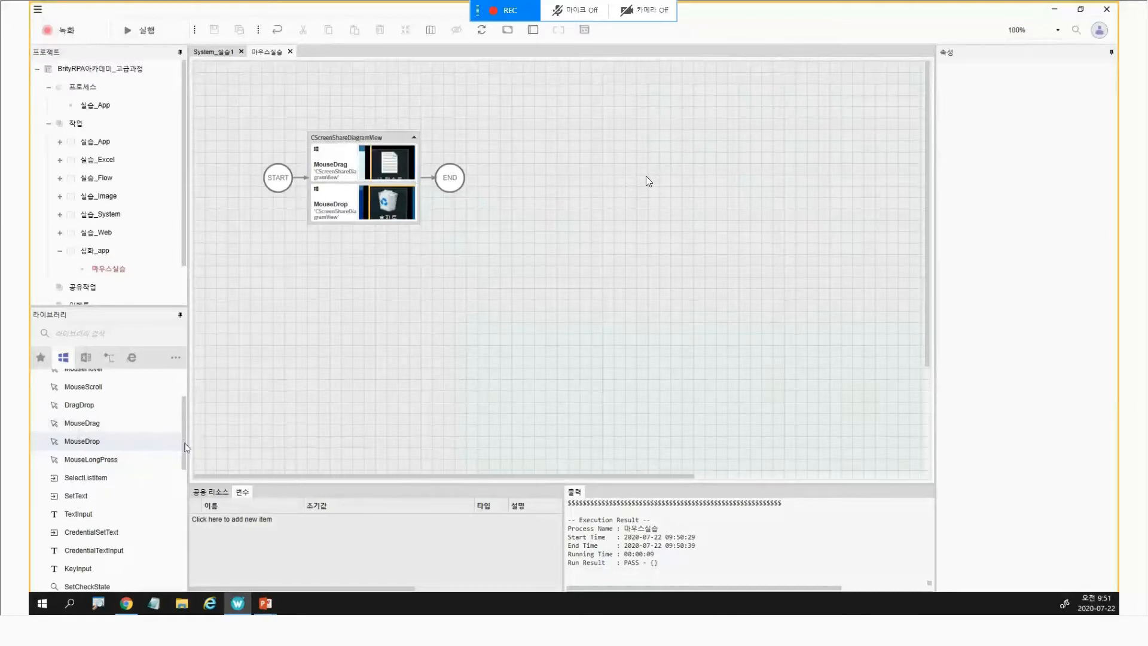
scroll(183, 439, up, 2)
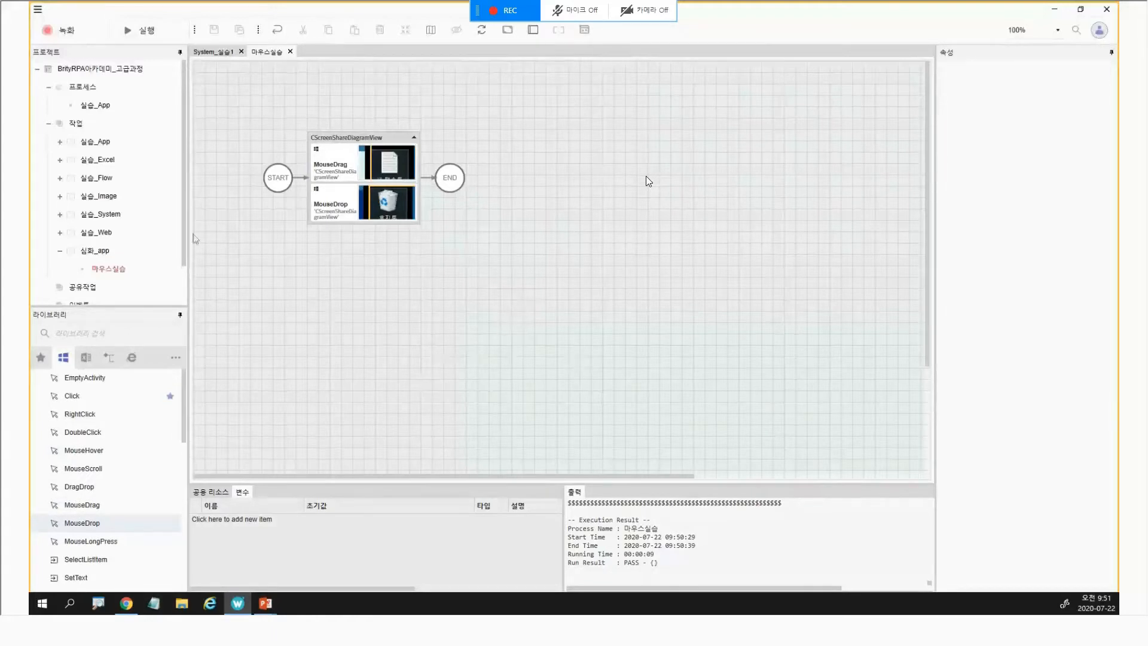
click(104, 269)
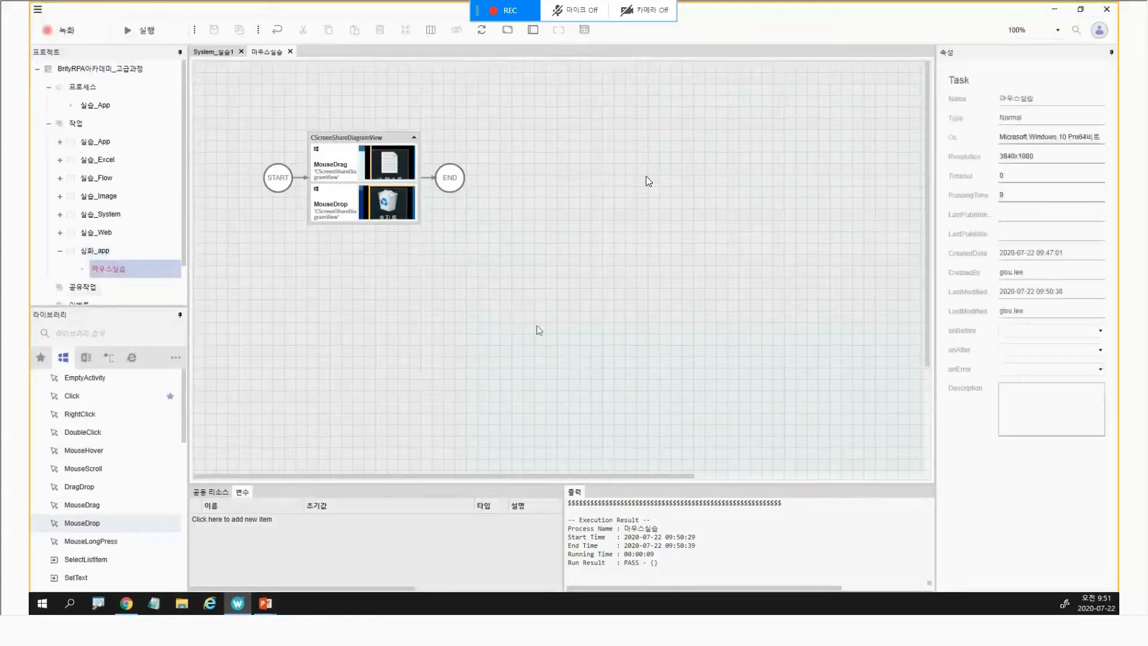
click(533, 336)
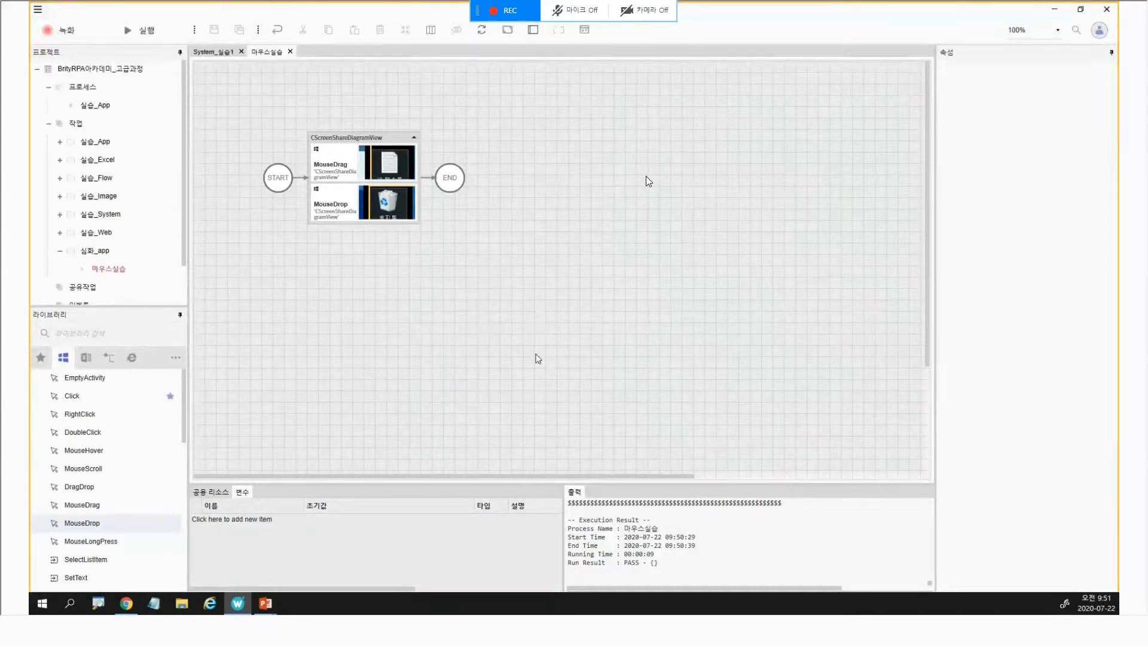
click(107, 254)
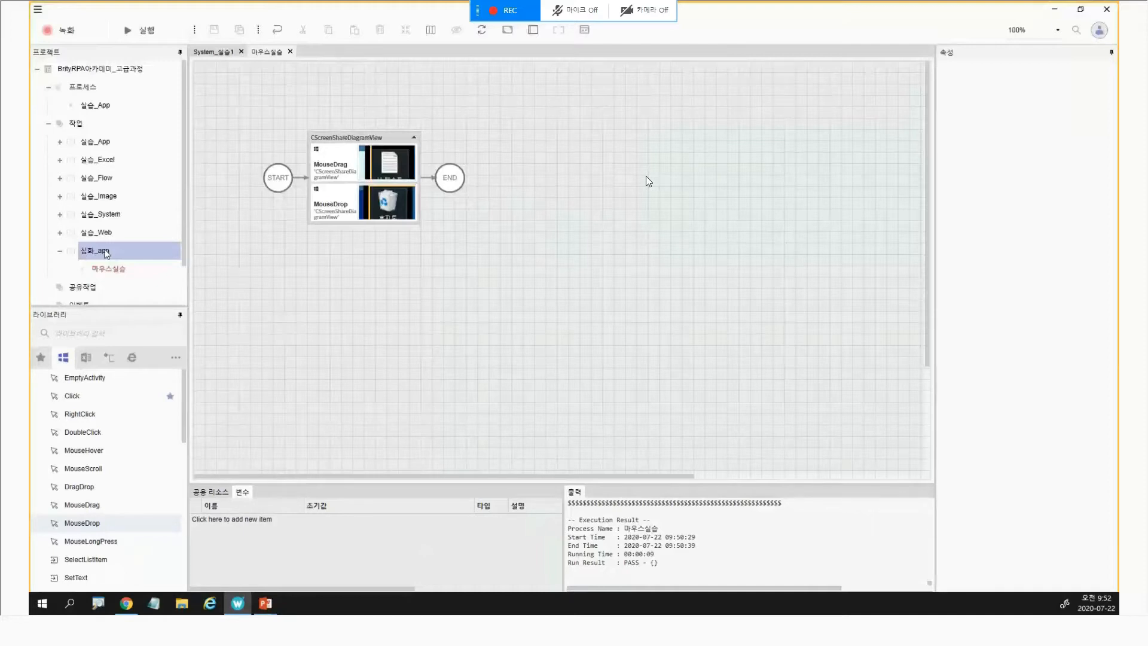
- Widen the property area and examine the MouseDrop activity's additional target options, from Timeout down to On Error
click(377, 201)
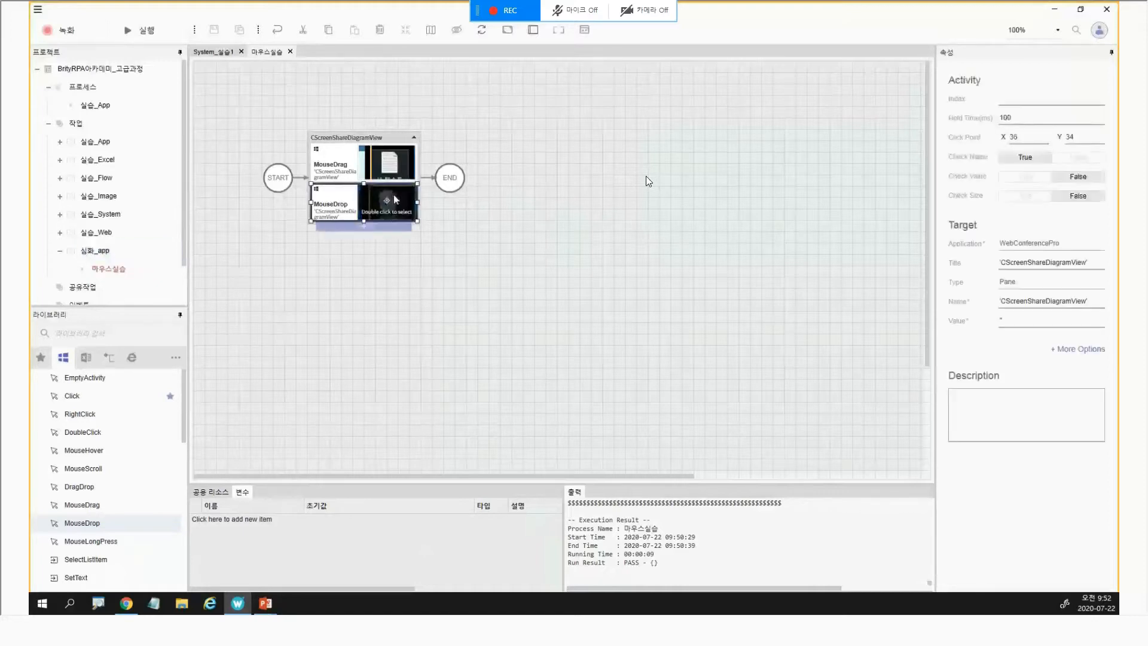
drag(936, 325, 860, 325)
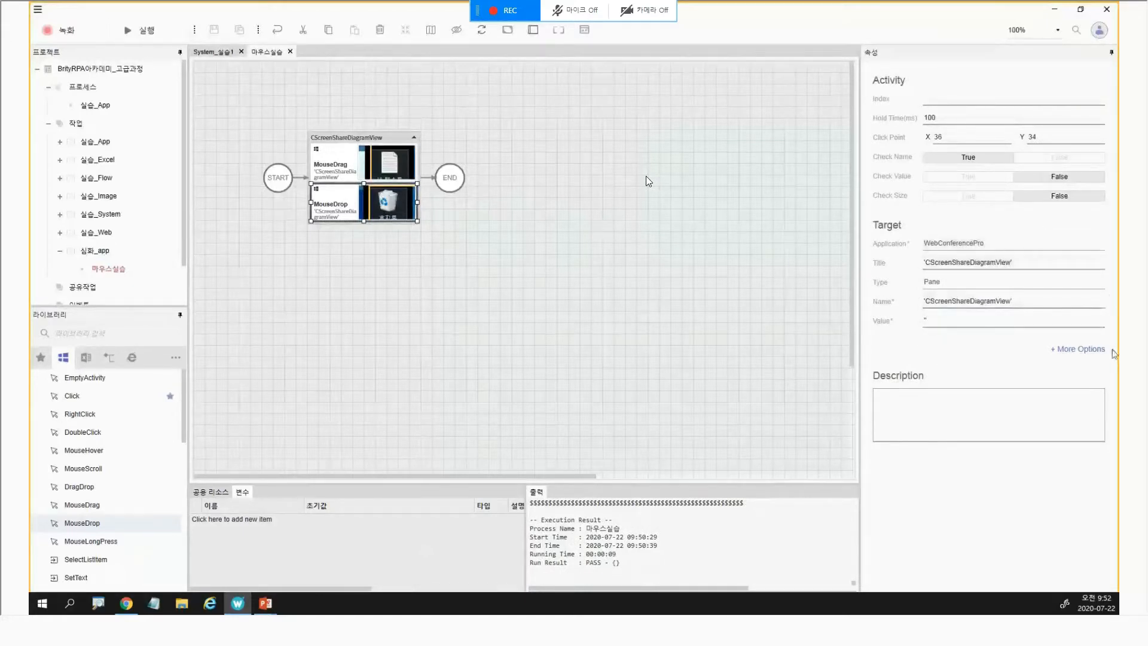
click(1082, 349)
scroll(972, 453, down, 3)
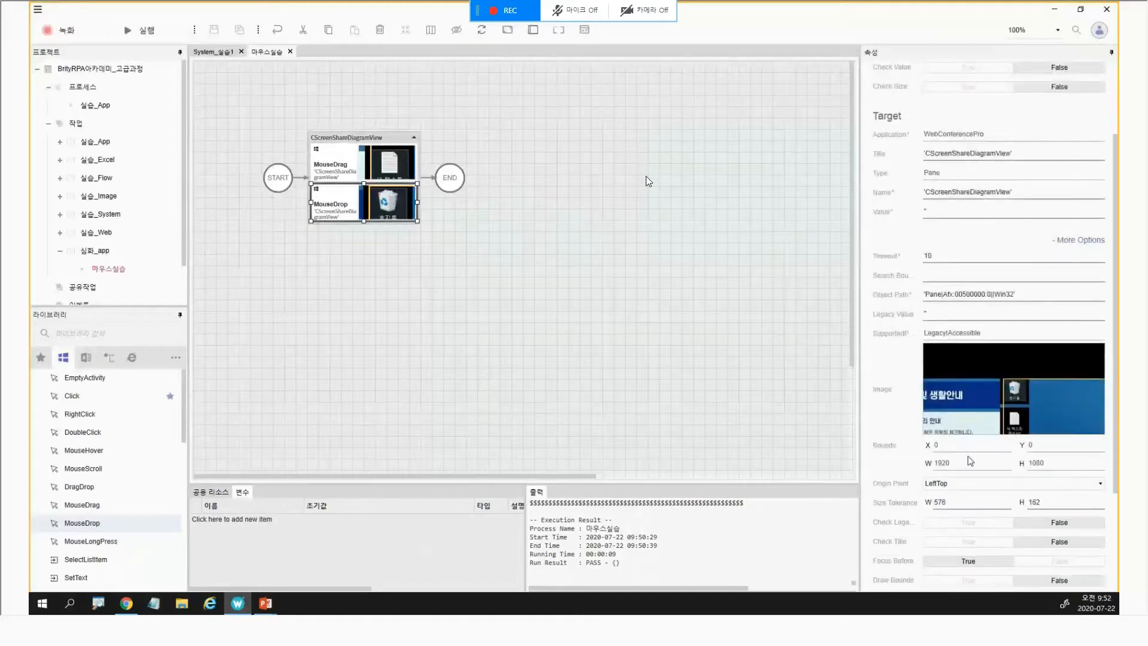
scroll(972, 454, down, 1)
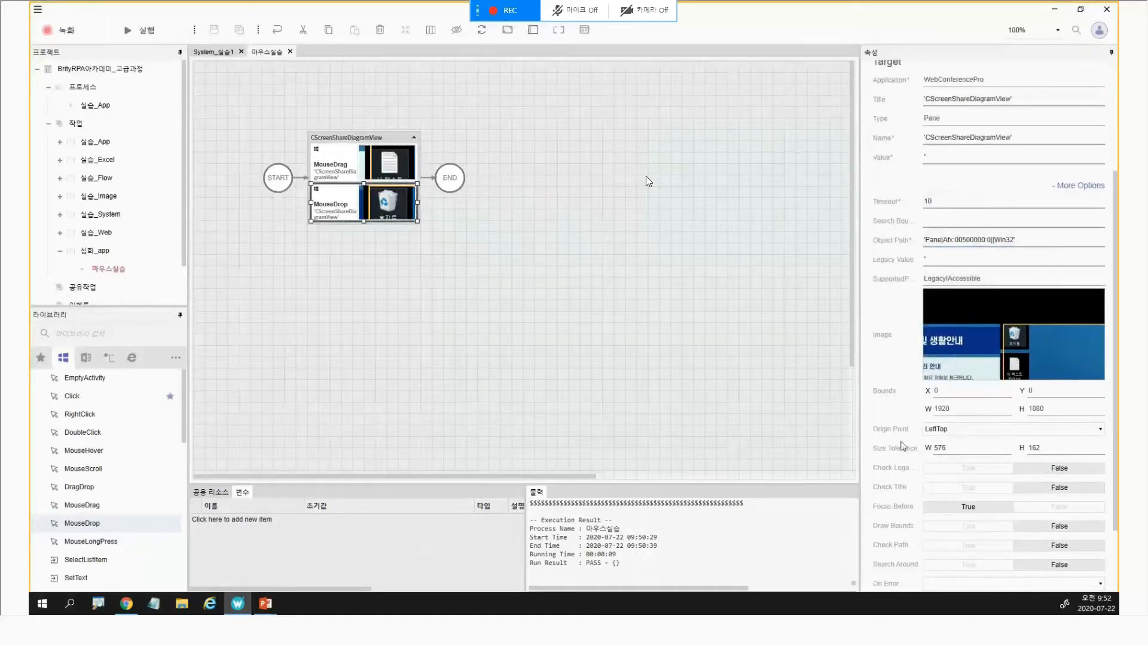
scroll(902, 446, down, 1)
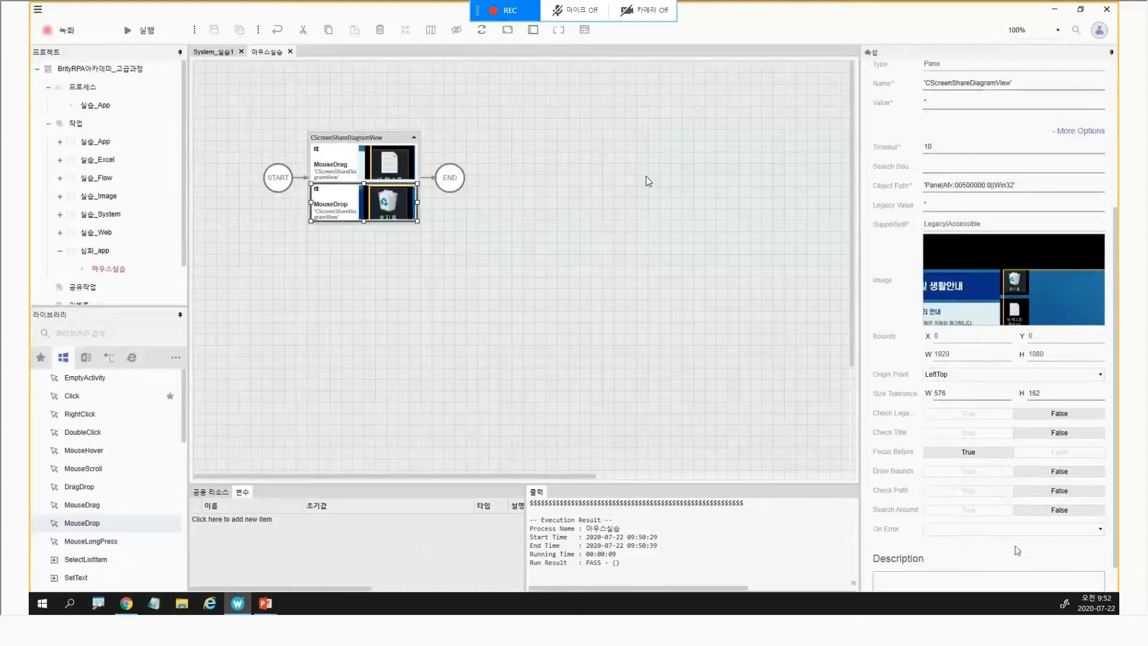
scroll(1009, 544, up, 1)
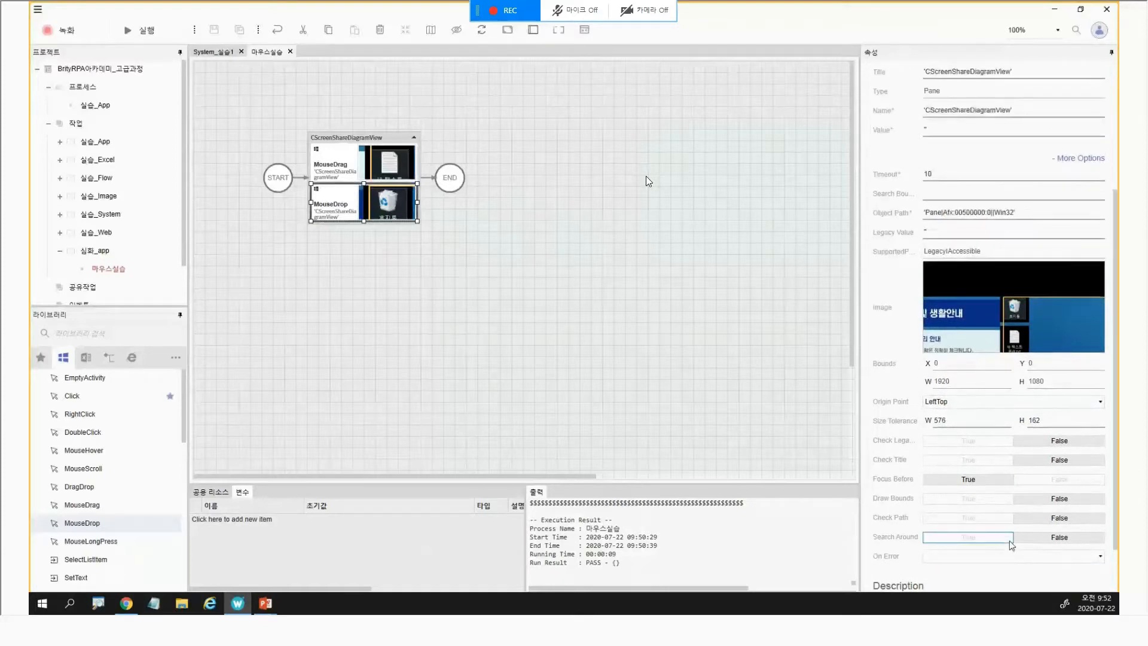
scroll(941, 514, up, 1)
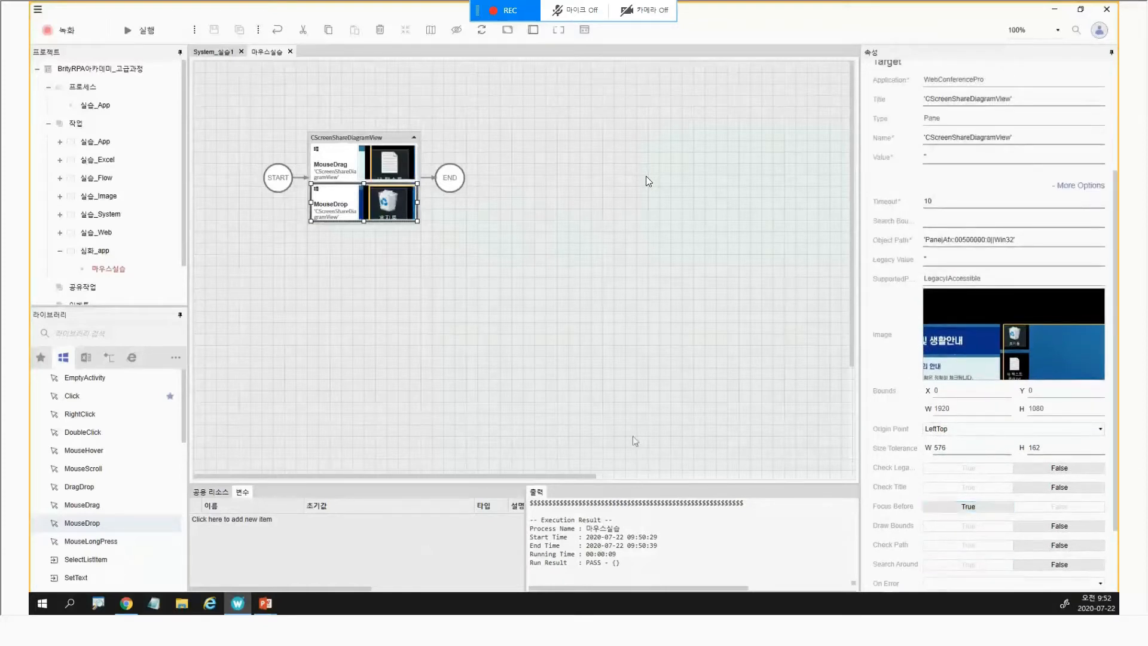
click(1082, 187)
click(1069, 354)
scroll(975, 410, down, 1)
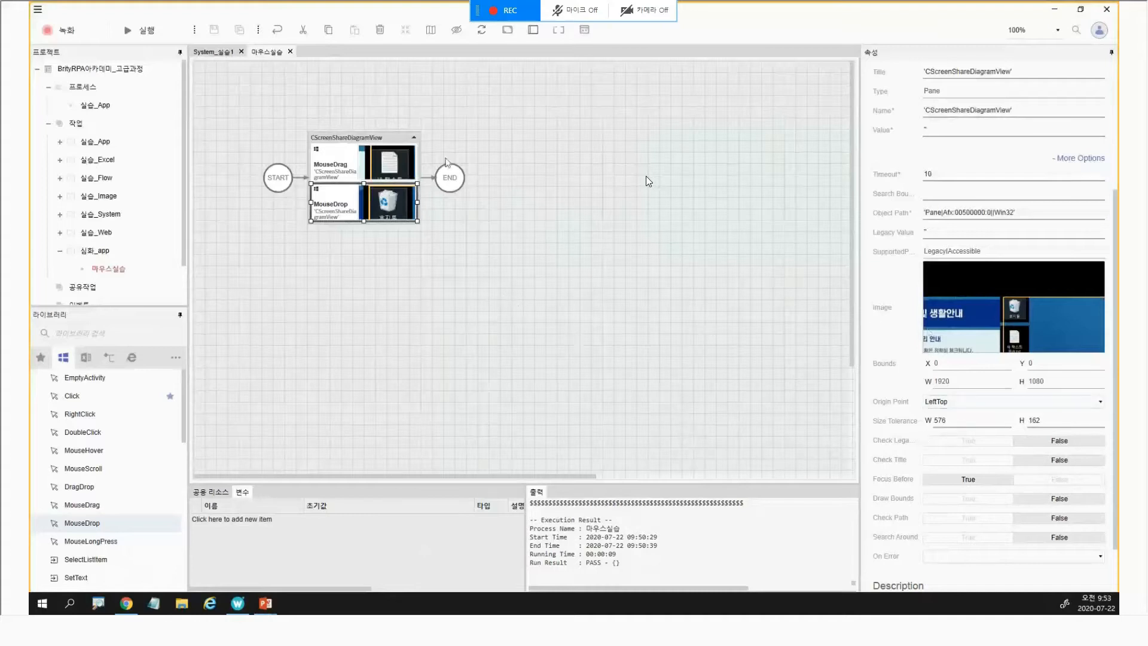
- Compare the MouseDrag activity's additional target options with those of MouseDrop, including Draw Bounds, and collapse the options
click(389, 161)
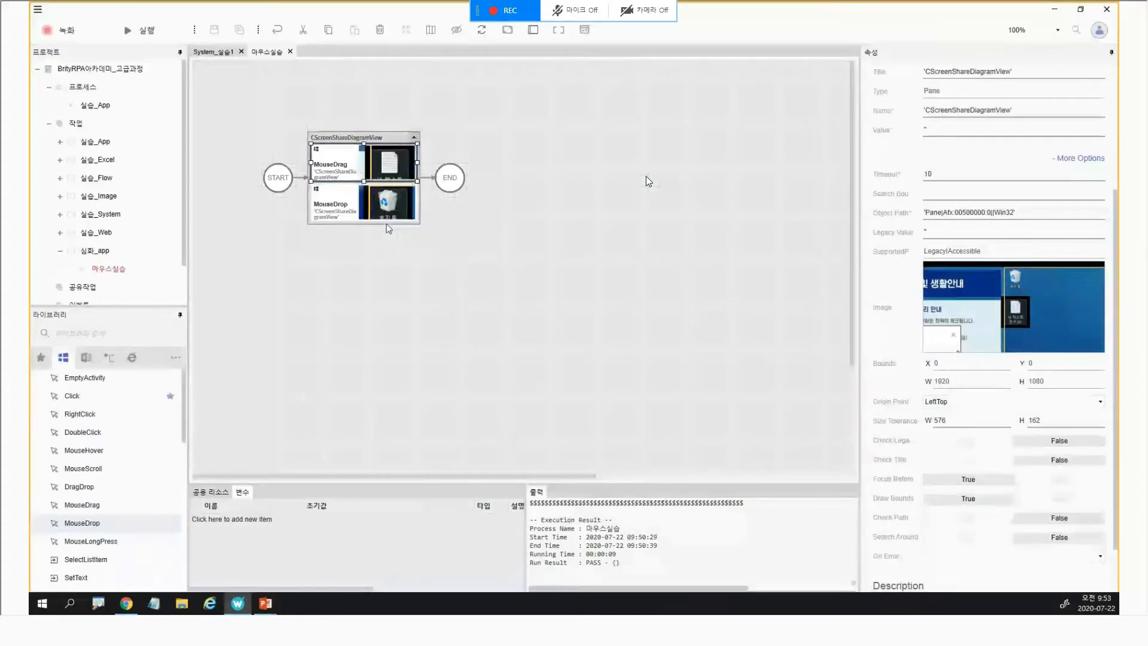
click(607, 248)
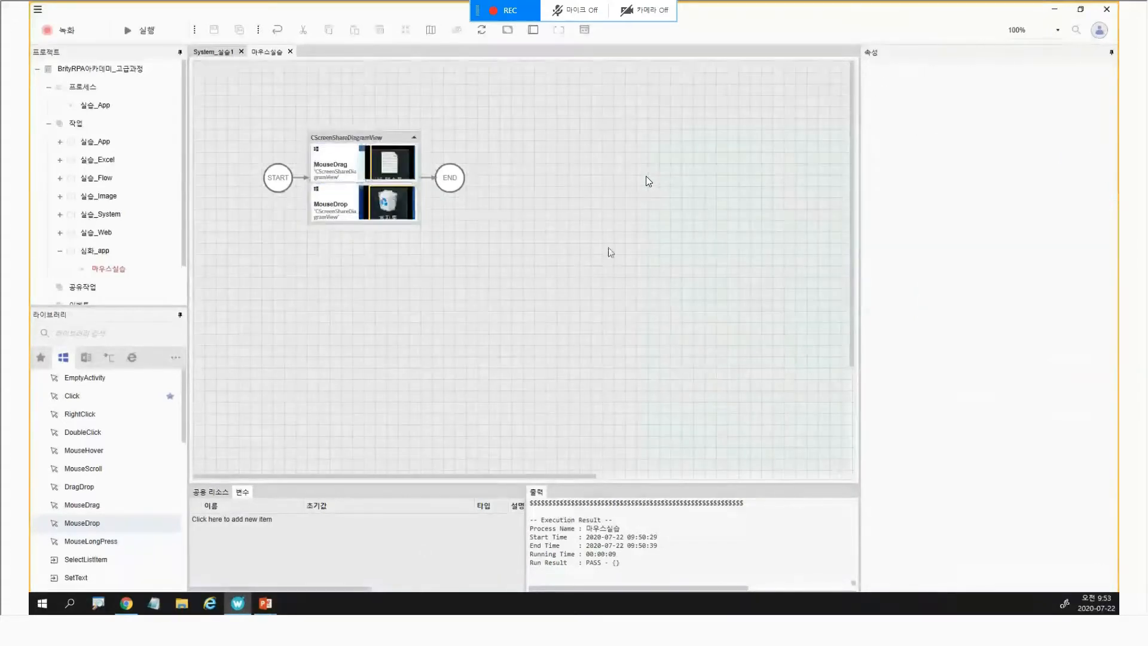
click(382, 165)
click(387, 211)
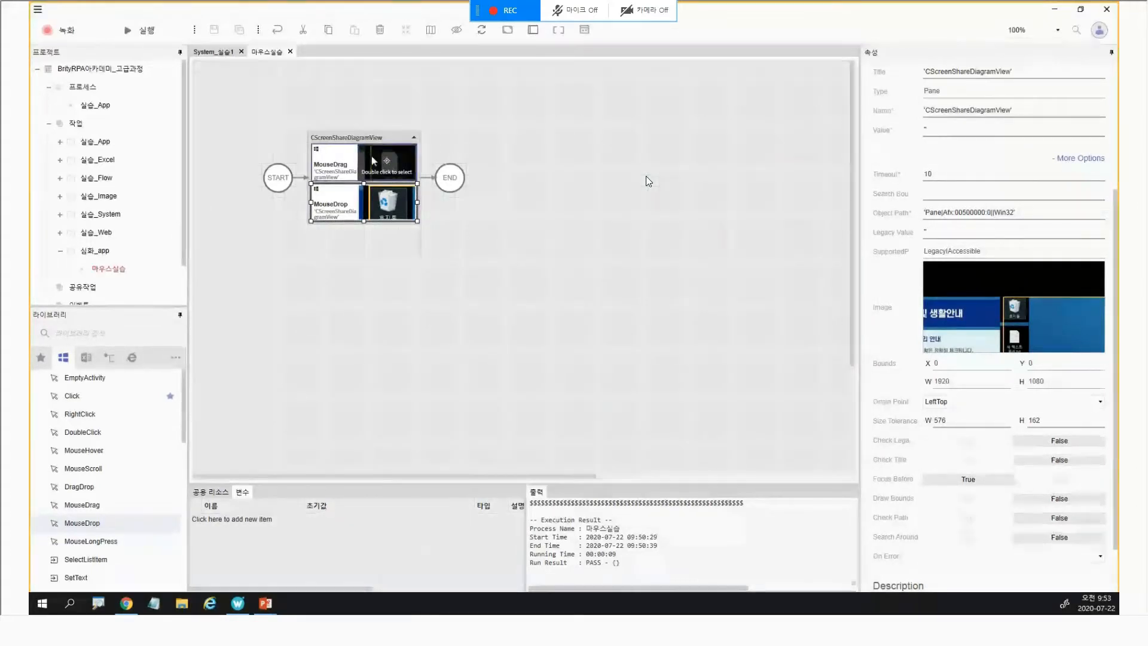
click(371, 160)
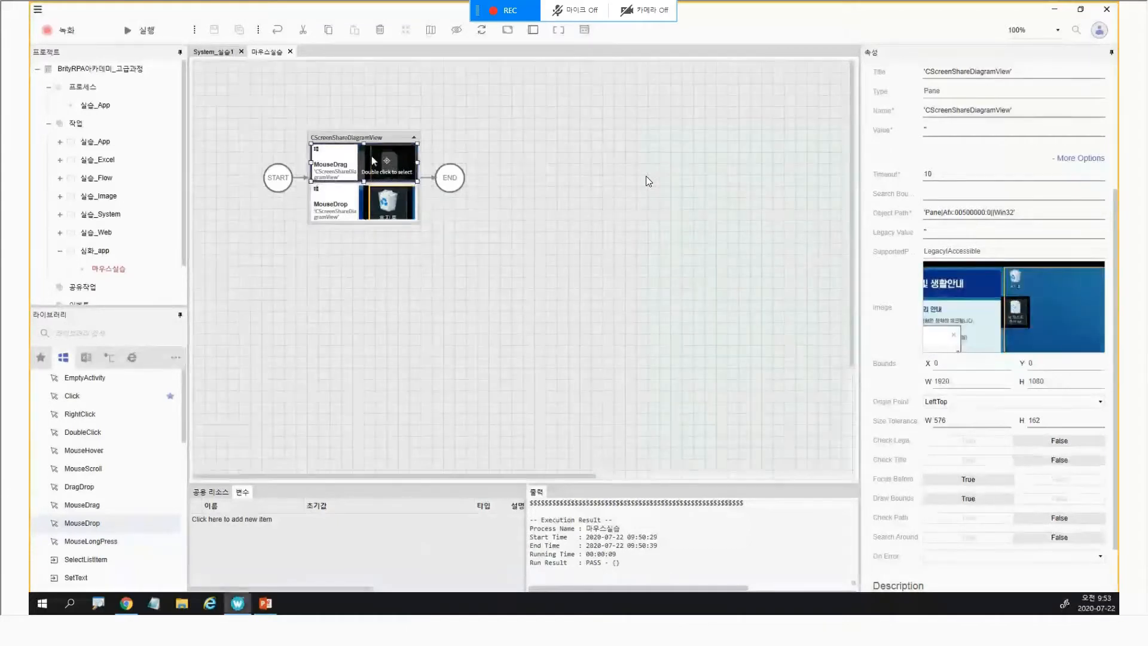
click(1081, 157)
click(1080, 348)
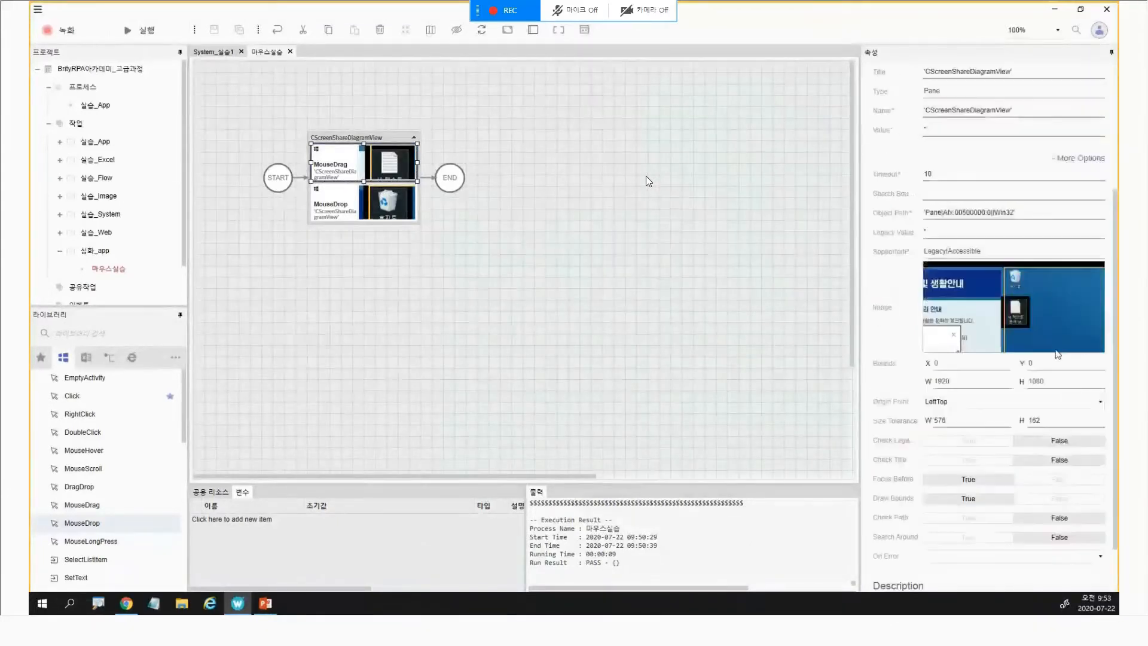
scroll(1006, 391, down, 1)
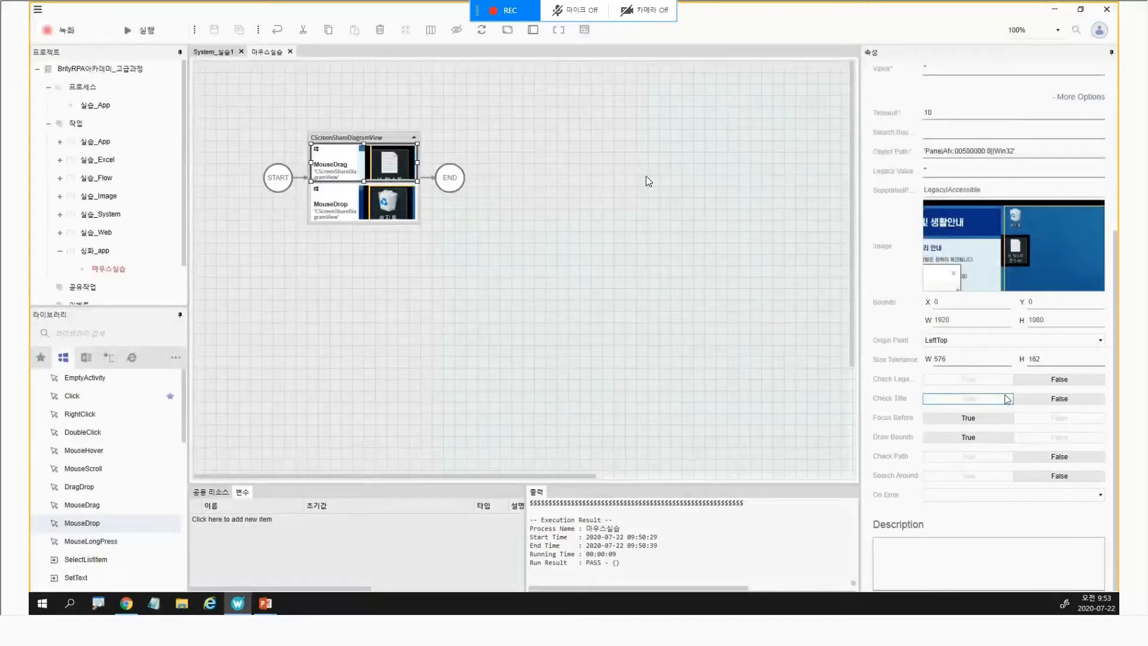
scroll(1005, 393, up, 3)
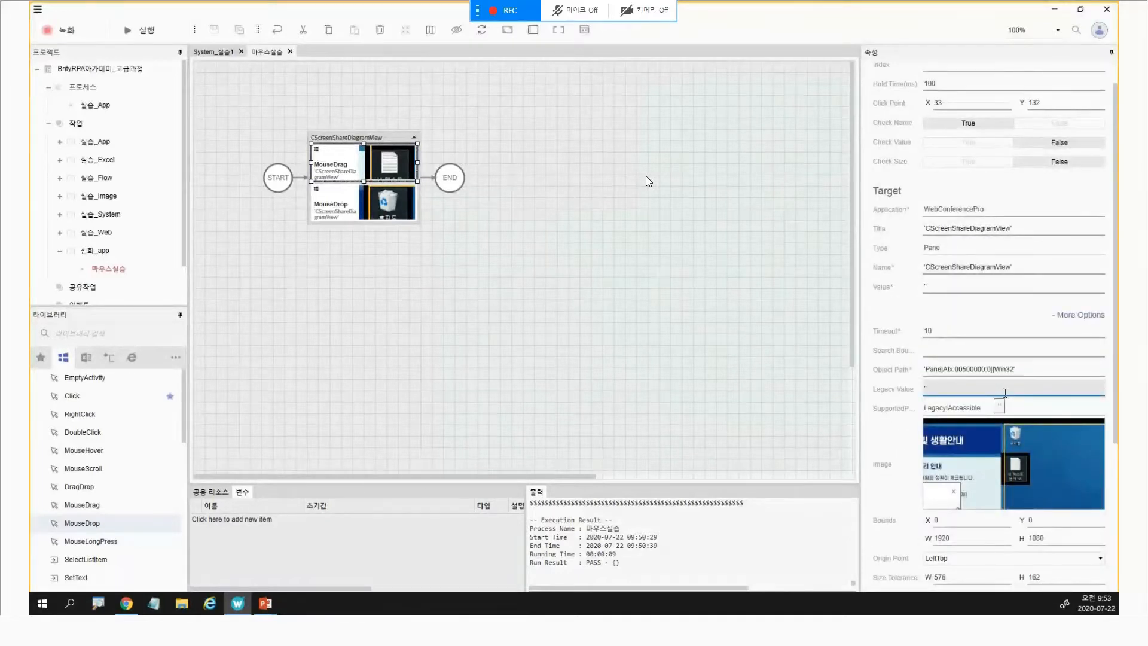
click(1064, 314)
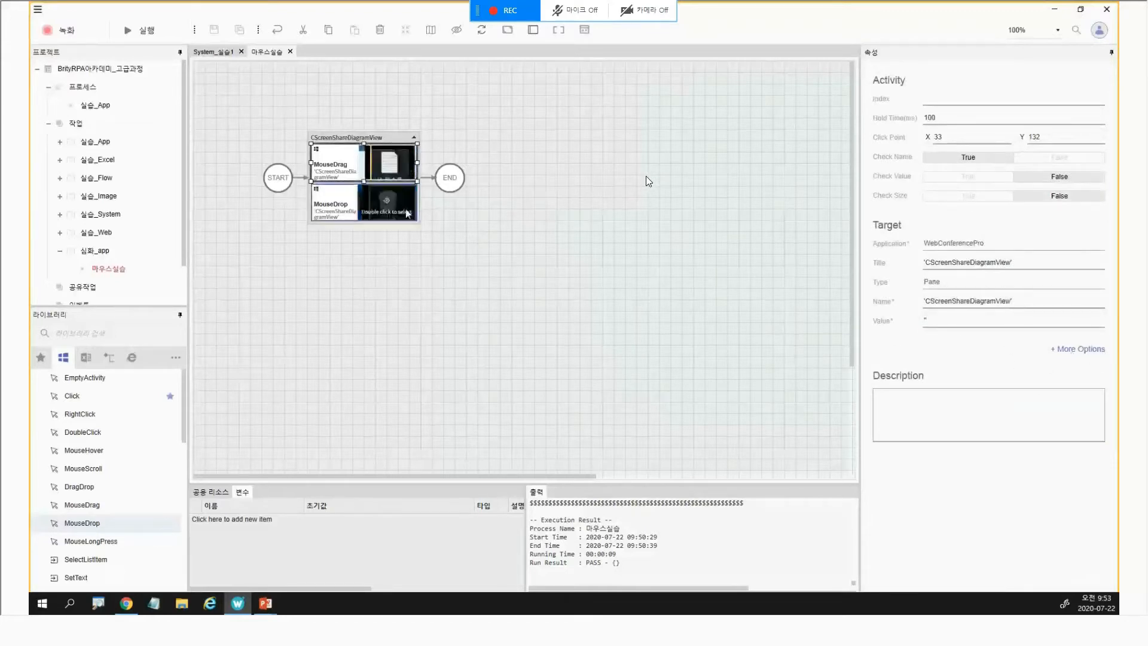
- Recheck the MouseDrop activity's target image, Bounds and Origin Point, collapse the additional options and deselect the activity
click(383, 204)
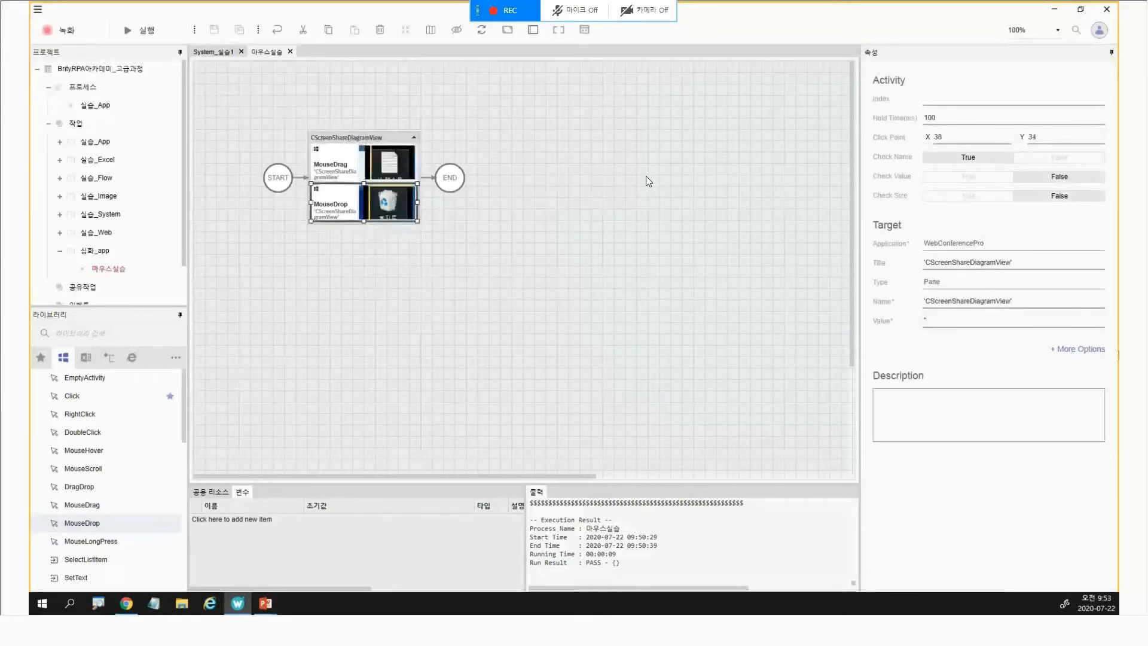
click(1084, 350)
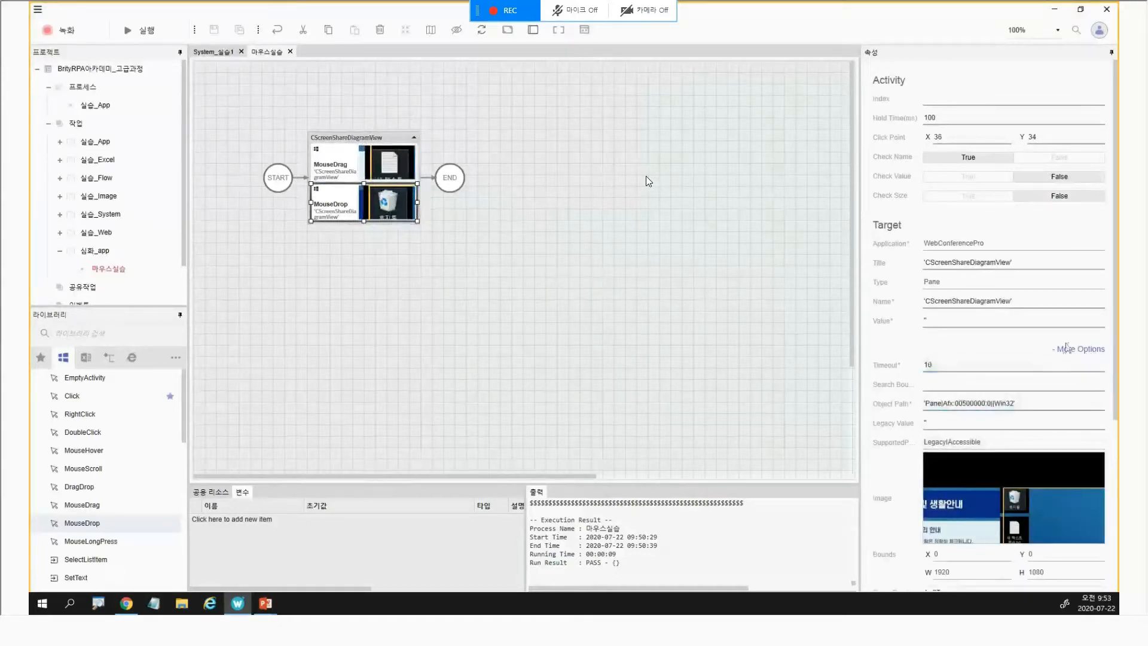
scroll(995, 490, down, 3)
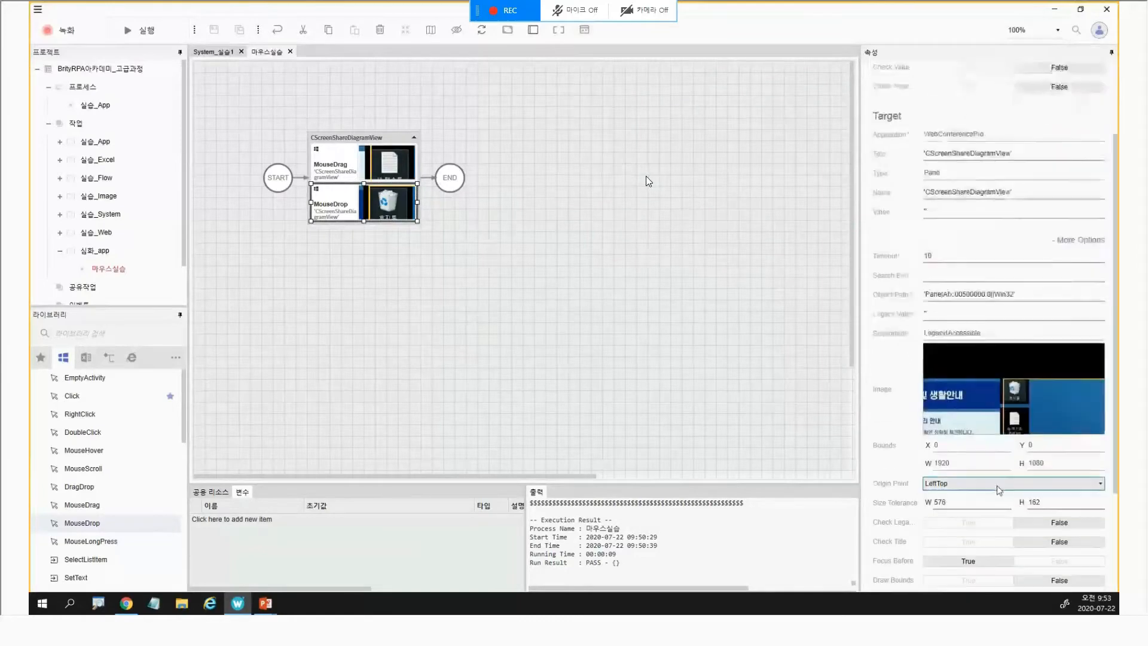
click(1079, 240)
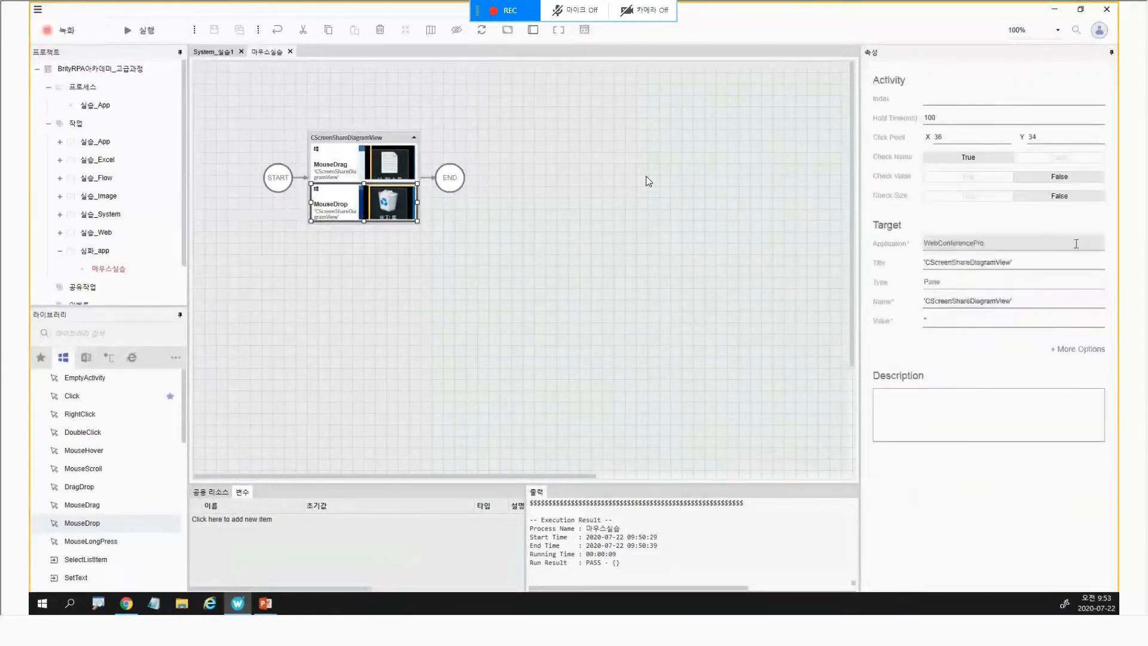
click(692, 322)
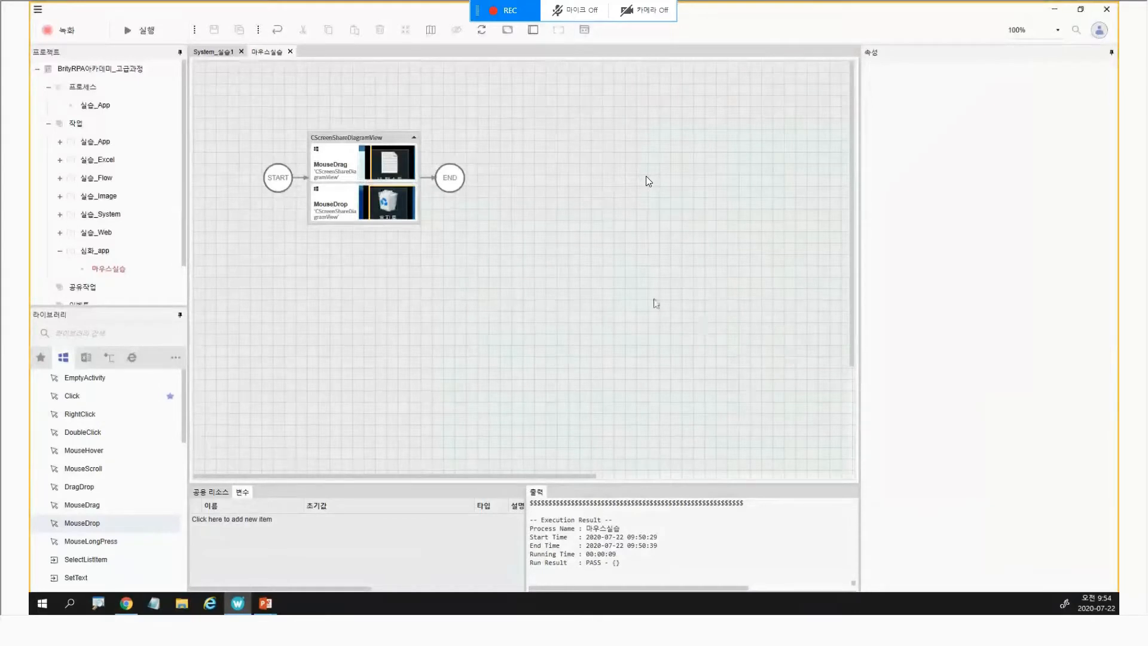
- Create a new task named 리스트실습 in the 심화_app group
click(93, 255)
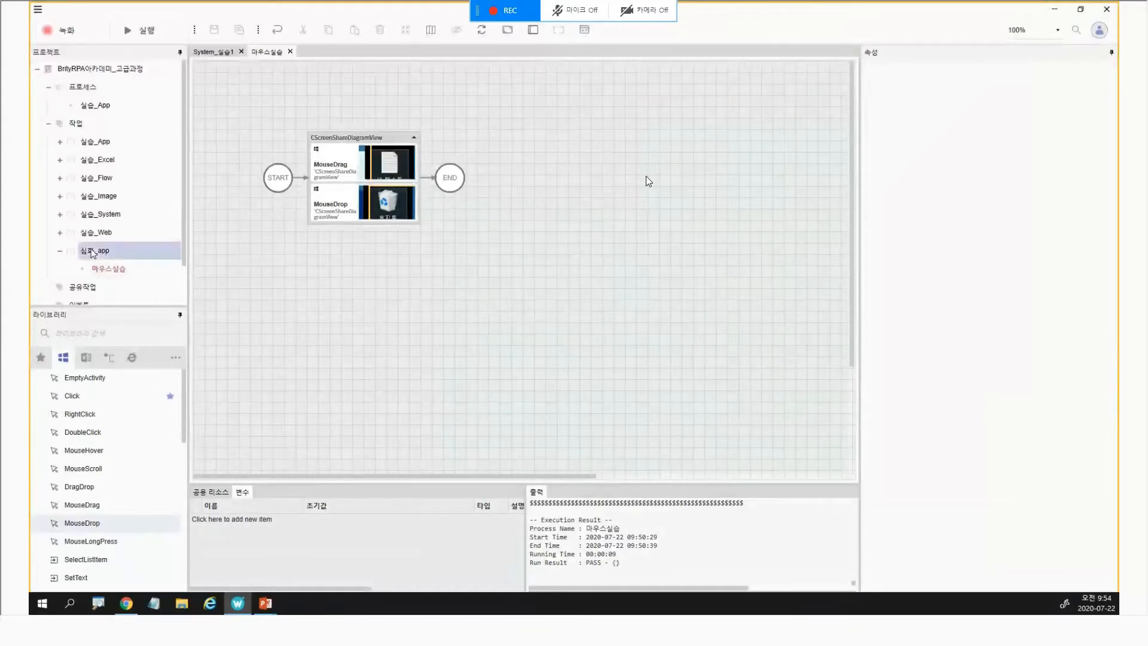
right_click(93, 254)
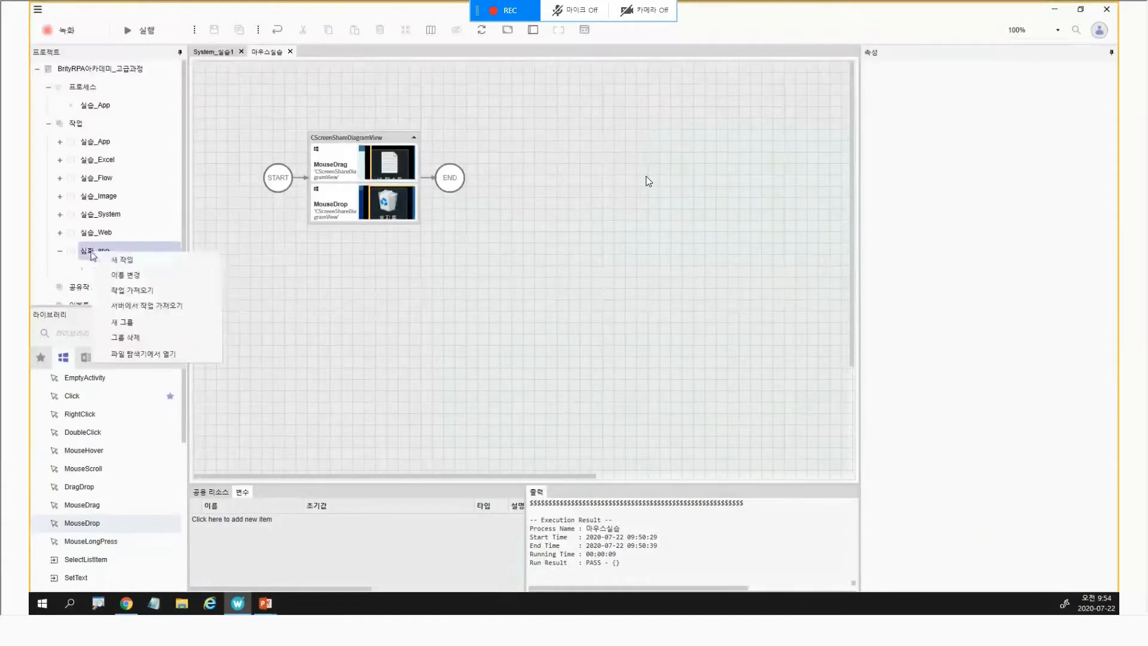
click(132, 261)
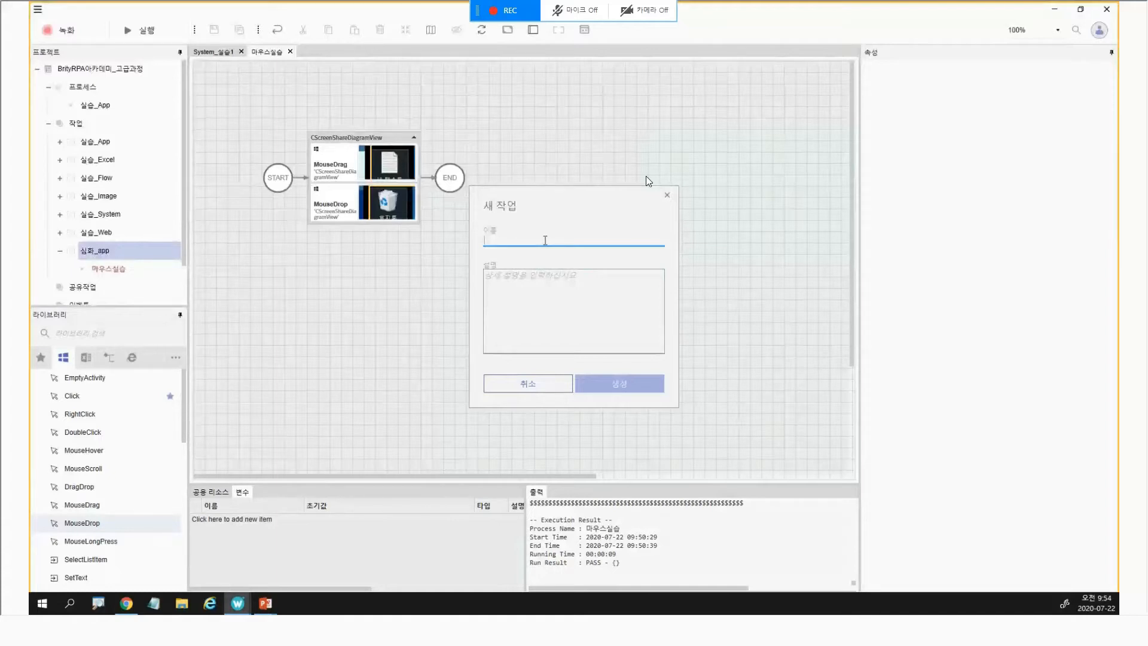
text(ㅁ)
text(스트실습)
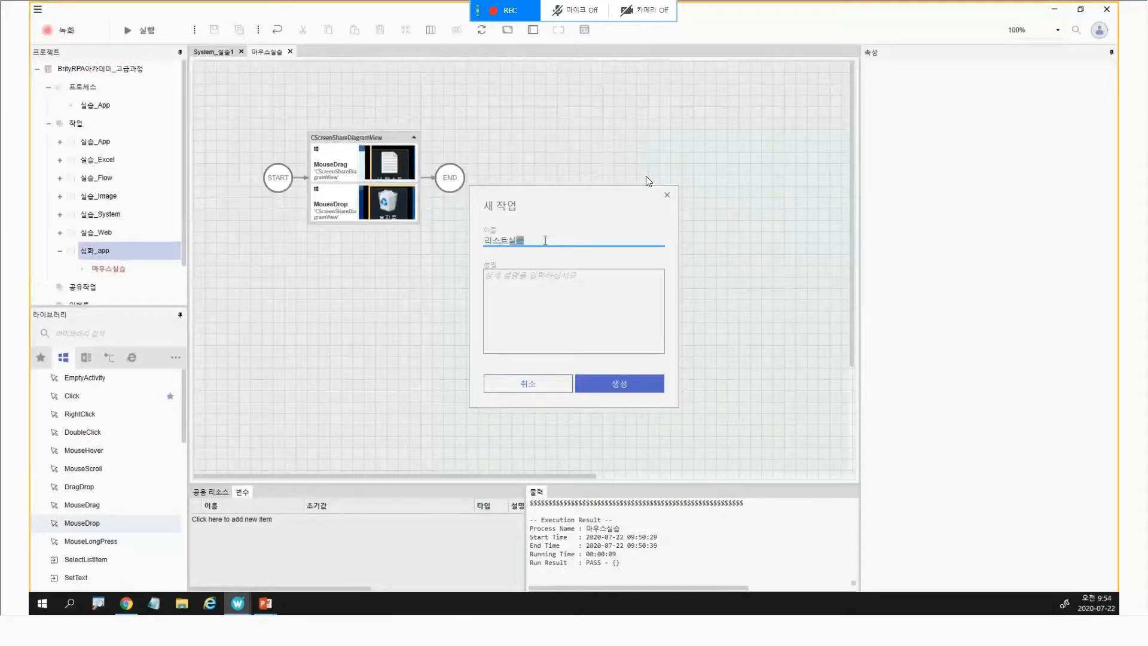
click(612, 382)
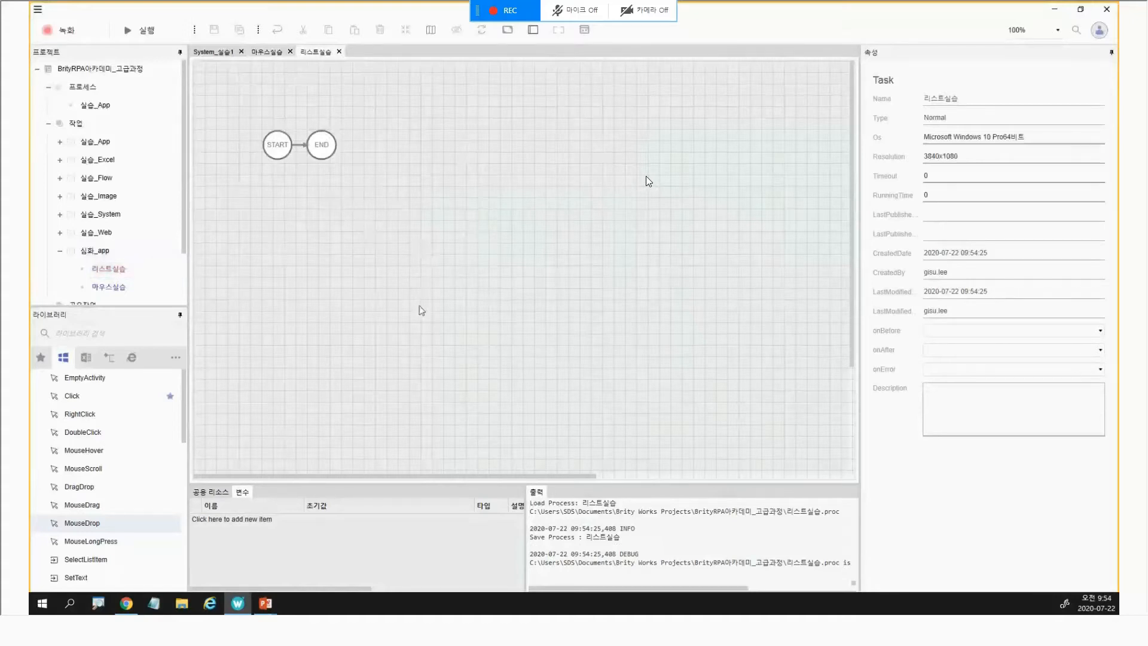
- Switch to the Brity Works RPA presentation in PowerPoint and view the App 라이브러리 – List/Grid slide
click(265, 604)
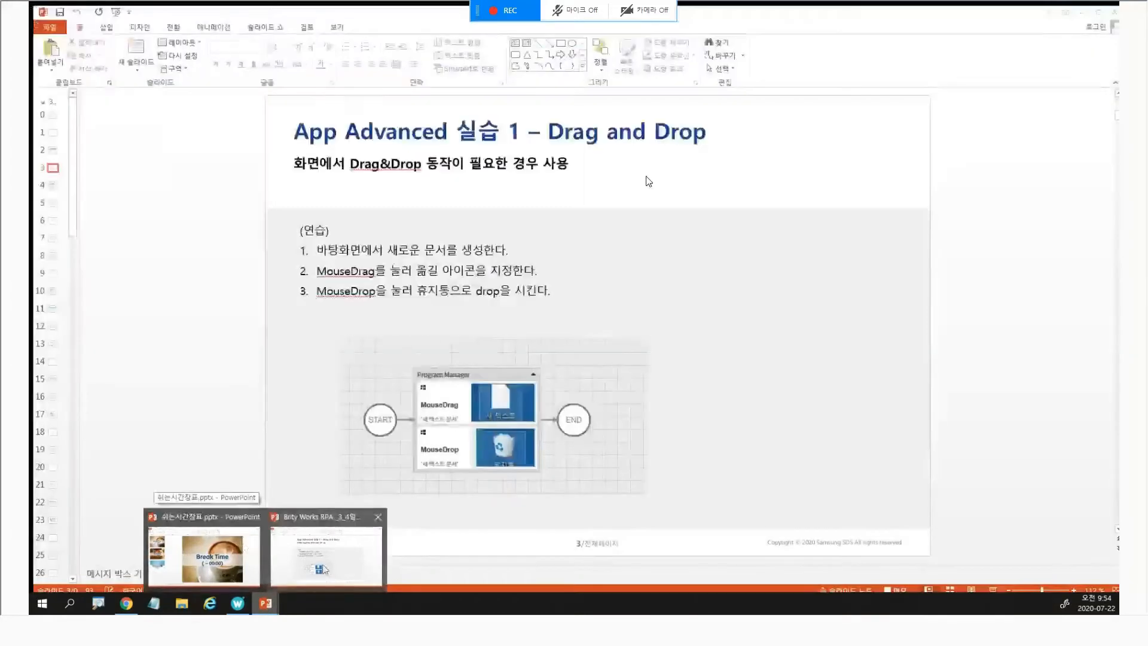
click(326, 557)
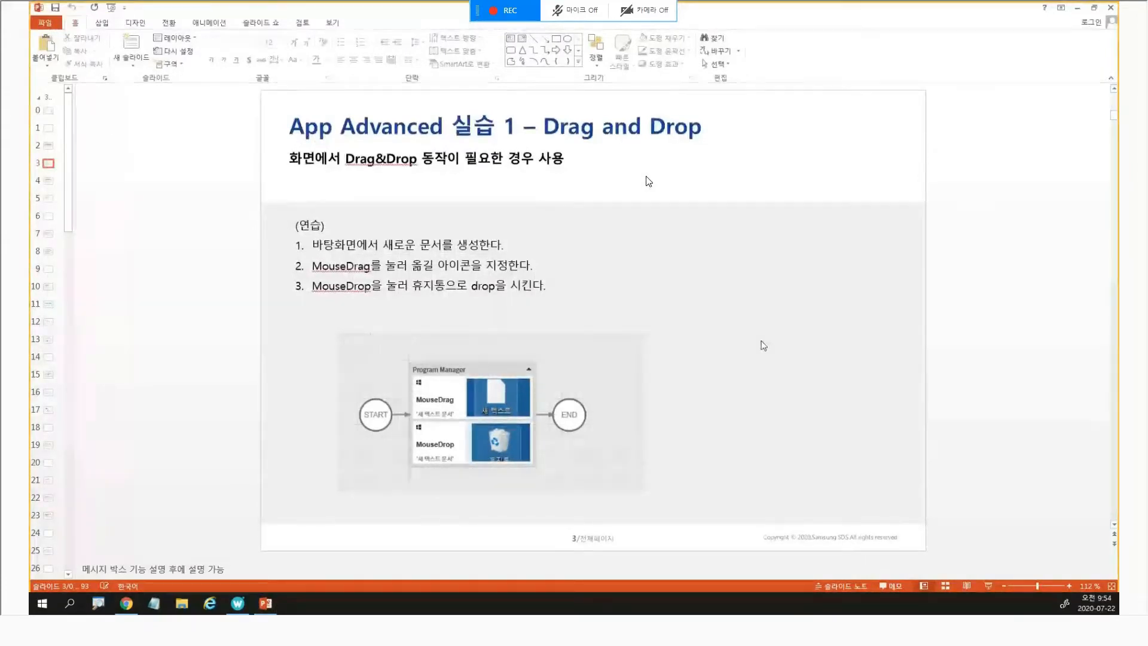
scroll(764, 345, down, 1)
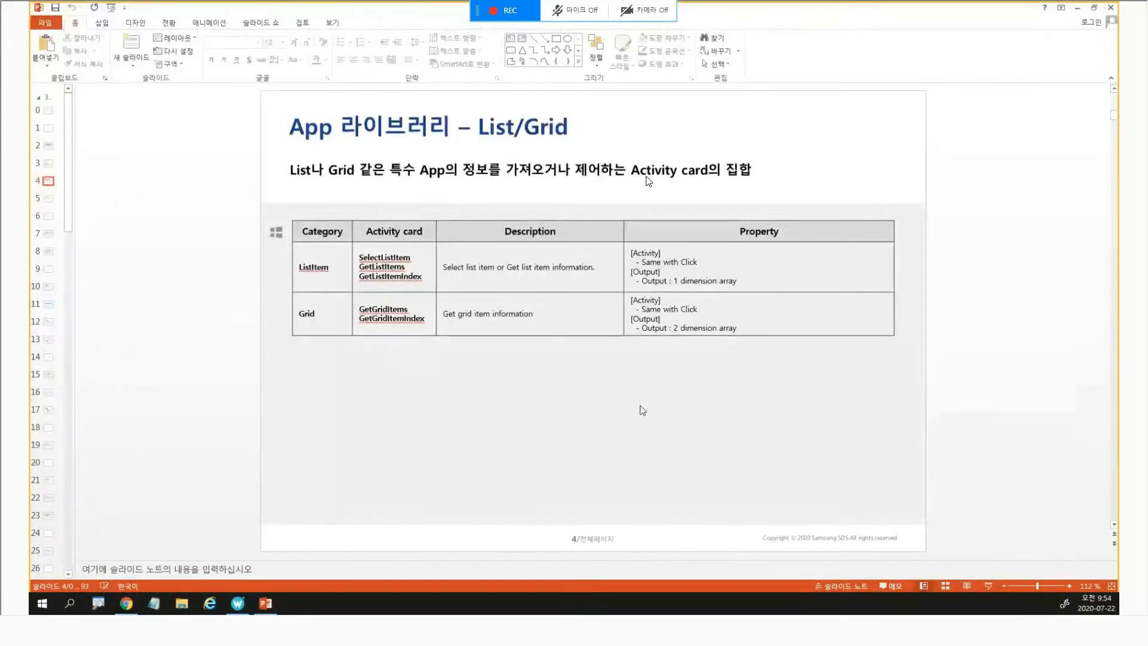